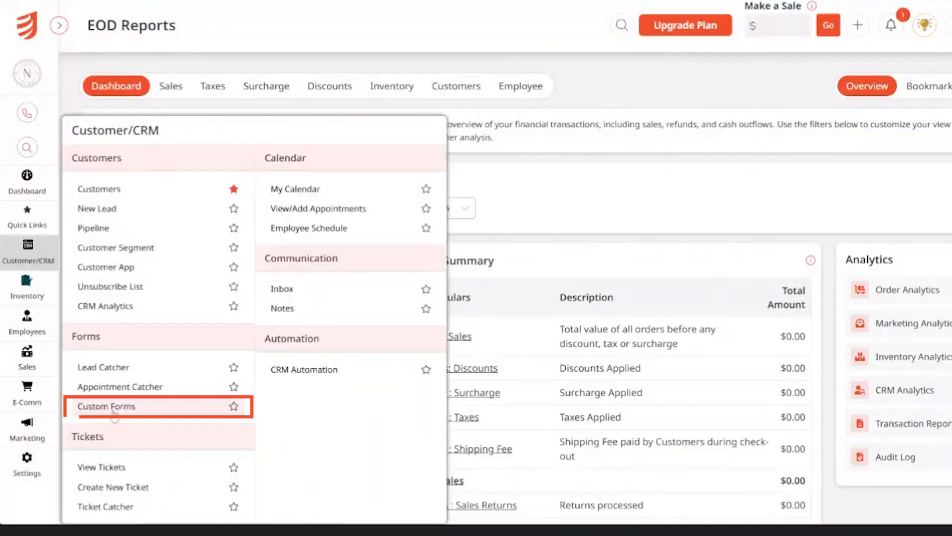
- Open Custom Forms and look through the existing templates available for a new form without choosing one
left_click(113, 407)
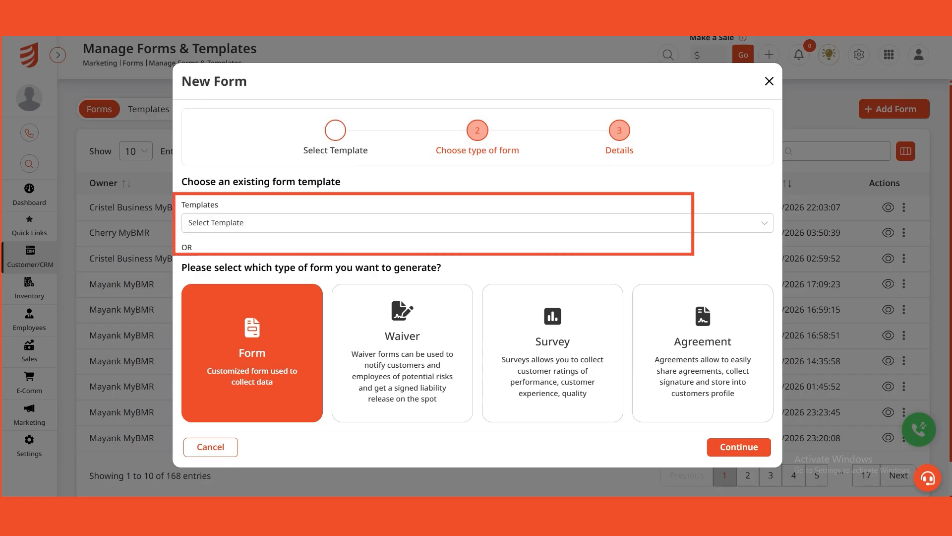
left_click(477, 223)
scroll(477, 307, "down", 4)
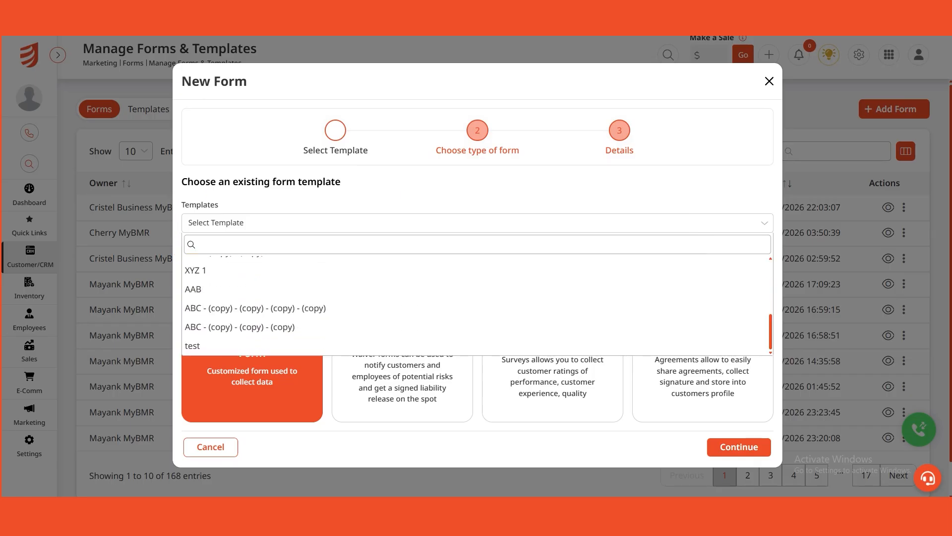
scroll(477, 269, "up", 4)
left_click(478, 266)
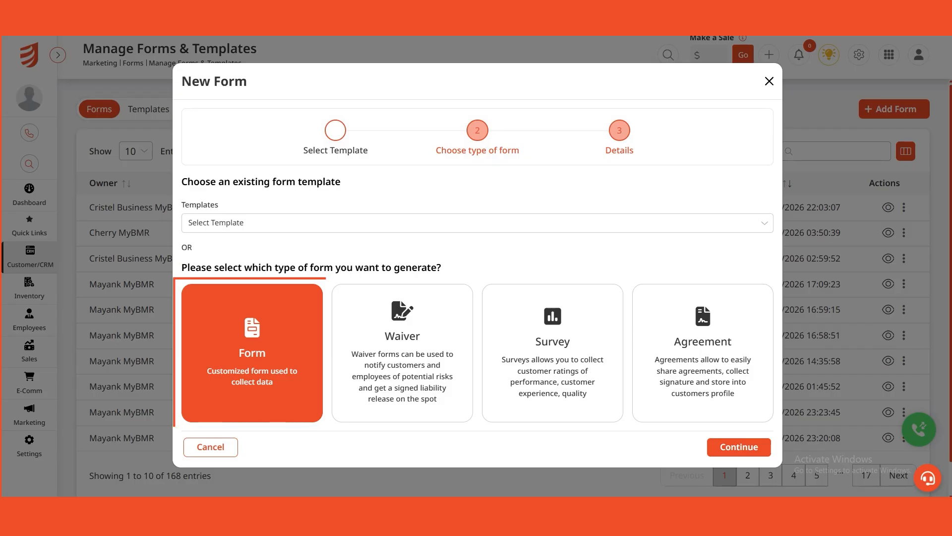
- Look at the Waiver, Survey and Agreement types, and continue with Form as the type to generate
left_click(403, 352)
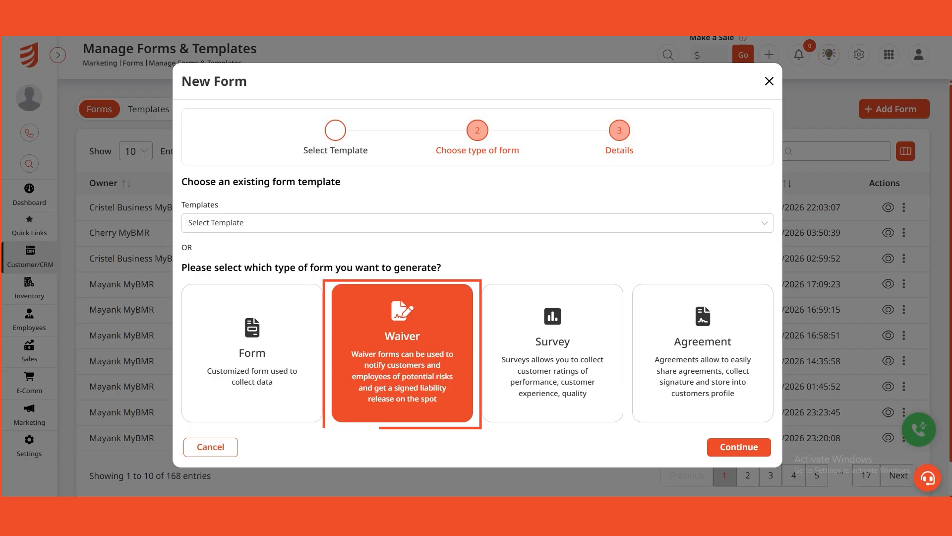
left_click(553, 353)
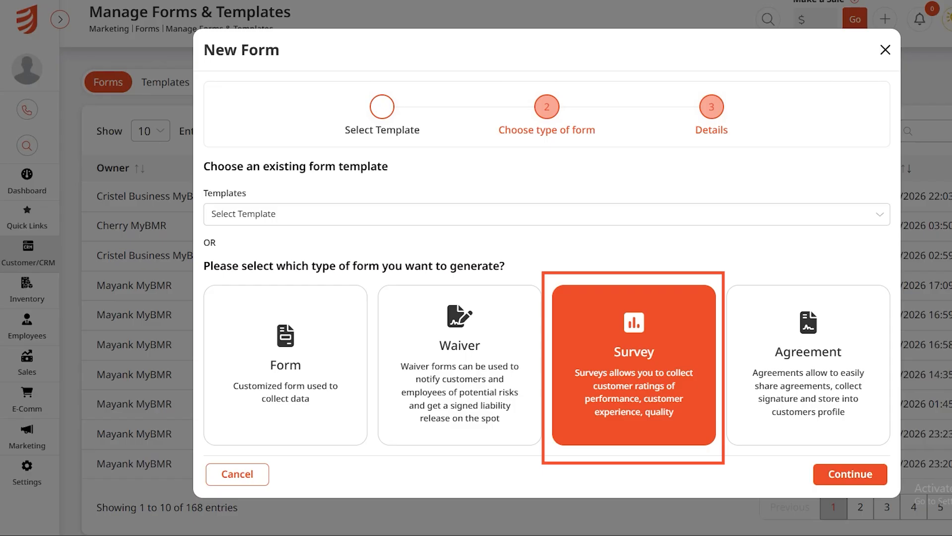
left_click(808, 364)
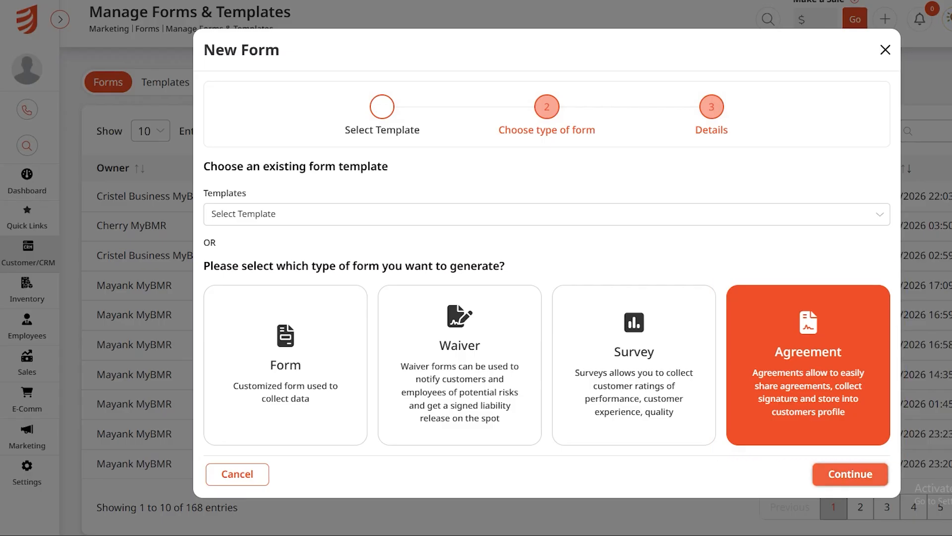
left_click(340, 399)
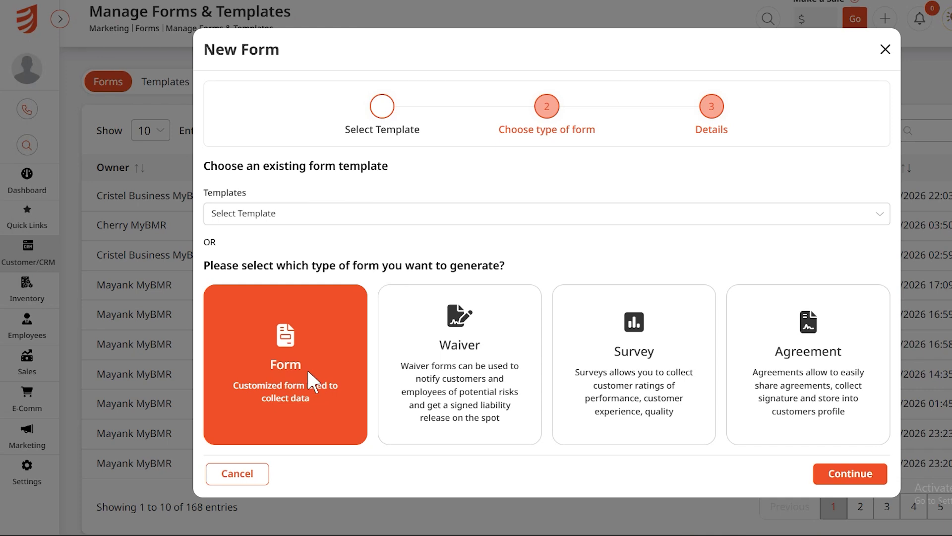
left_click(873, 474)
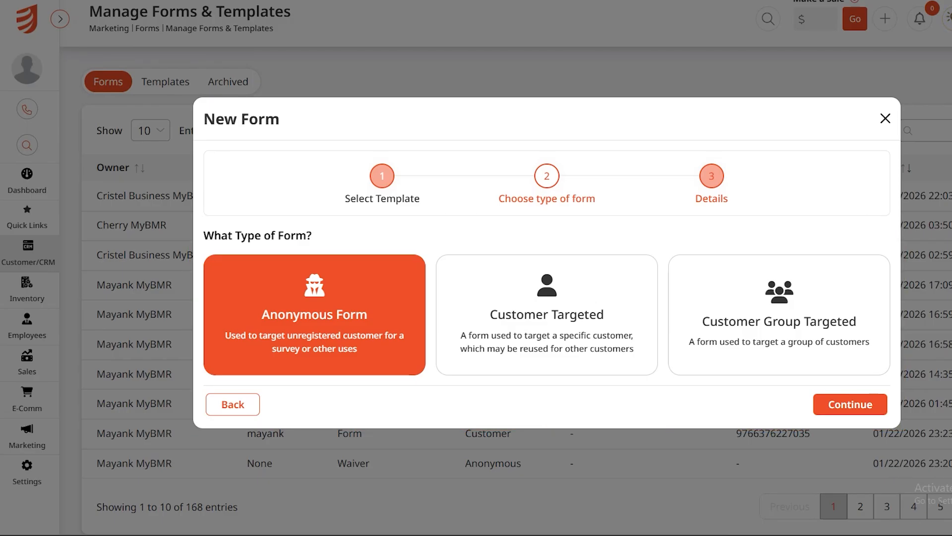
- Look at the Customer Targeted and Customer Group Targeted options, and continue with Anonymous Form
left_click(547, 315)
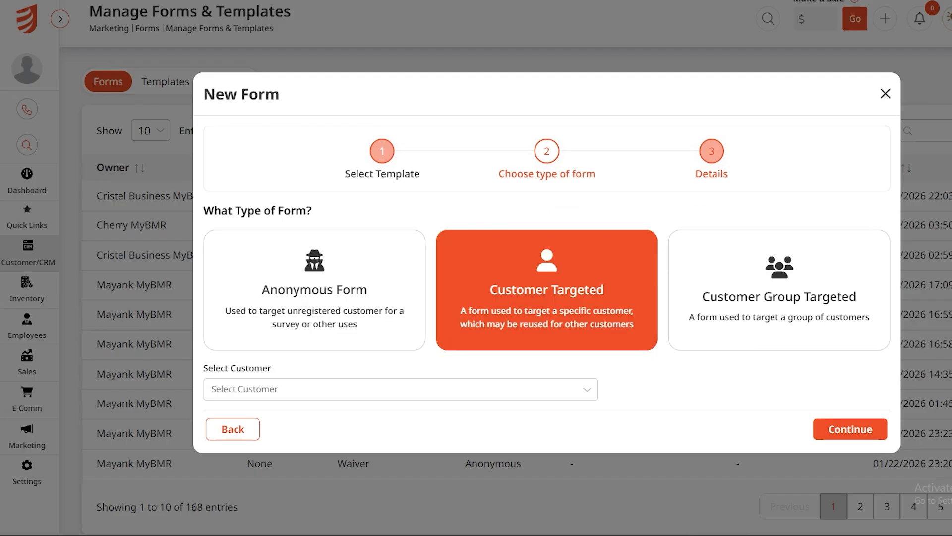
left_click(779, 302)
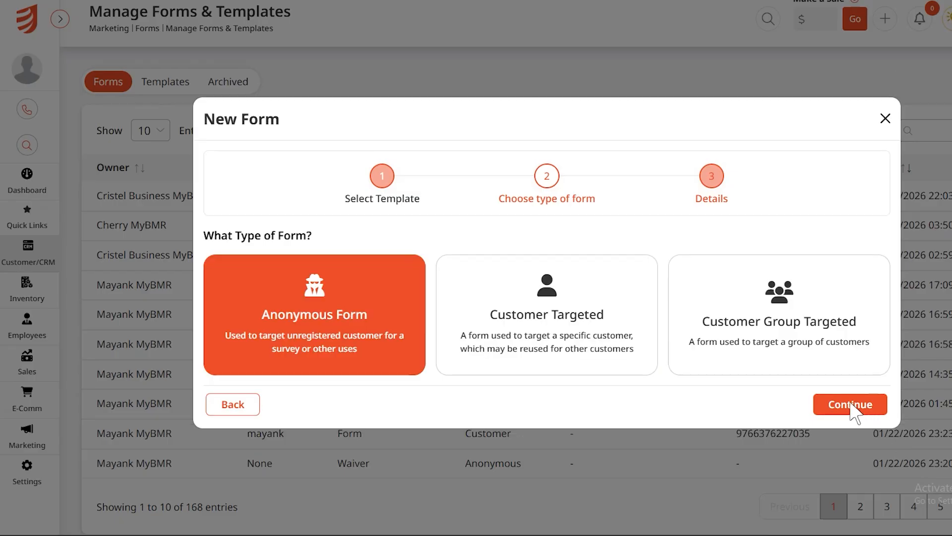
left_click(848, 409)
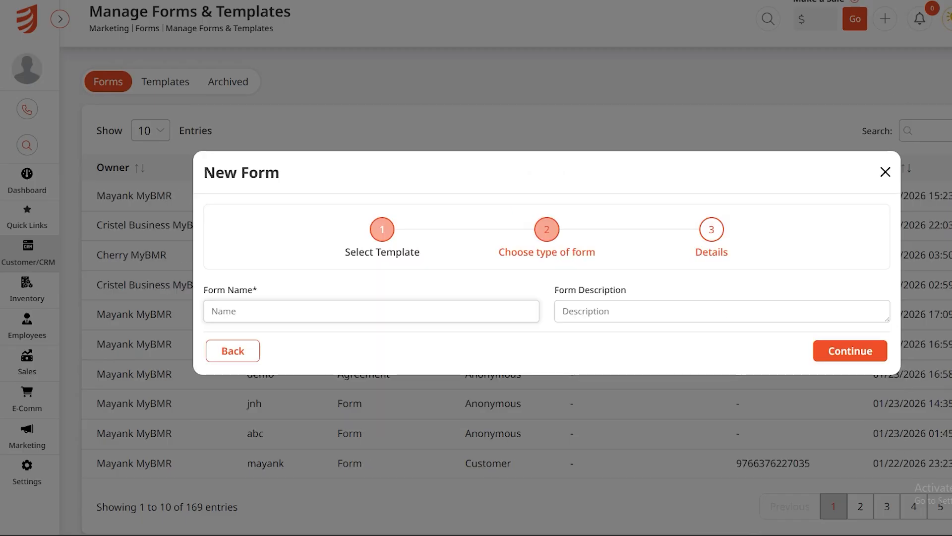
- Name the form "Demo Form", describe it as "Demo Description", and continue to the form designer
type("D")
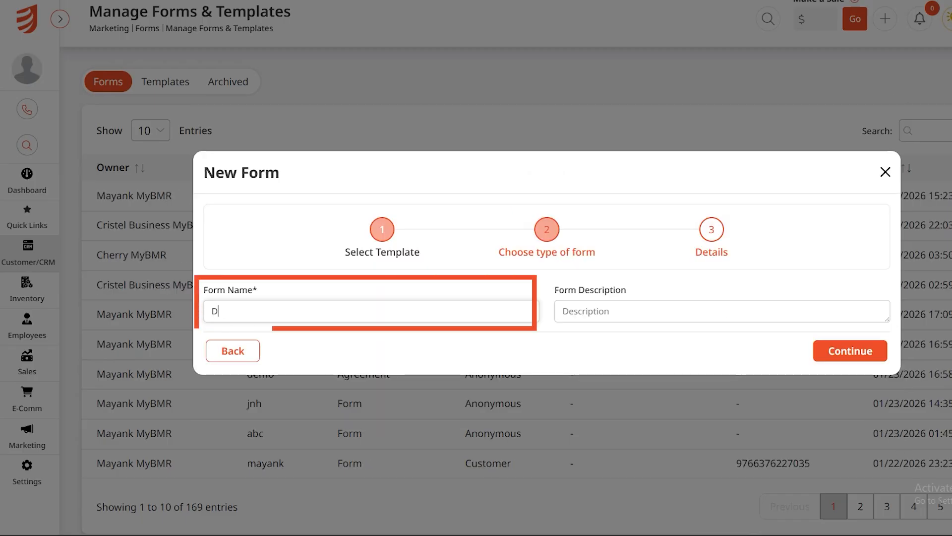
type("emo Form")
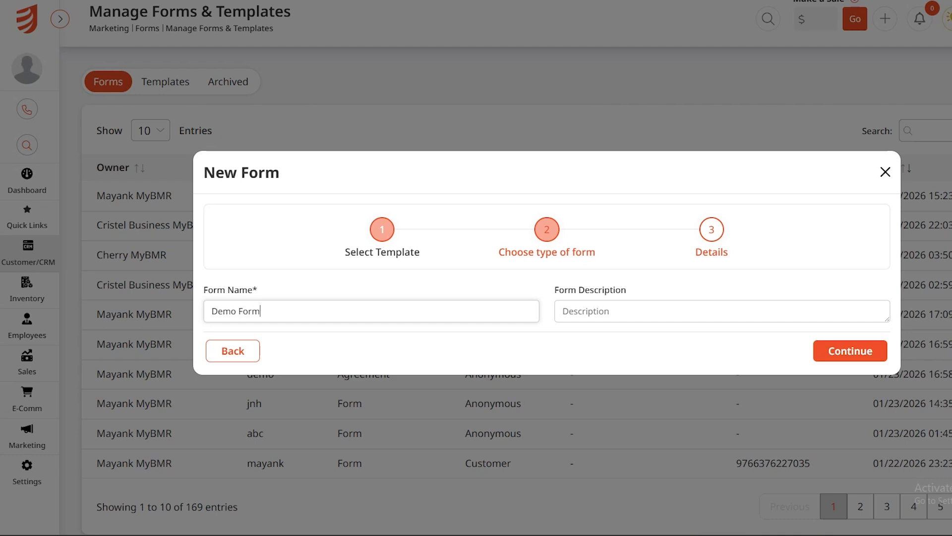
left_click(585, 311)
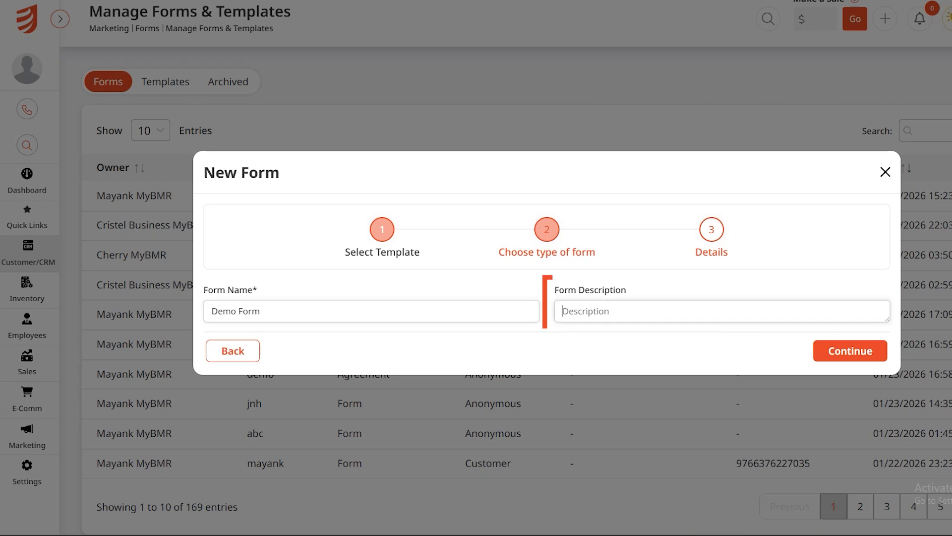
type("Demo Description")
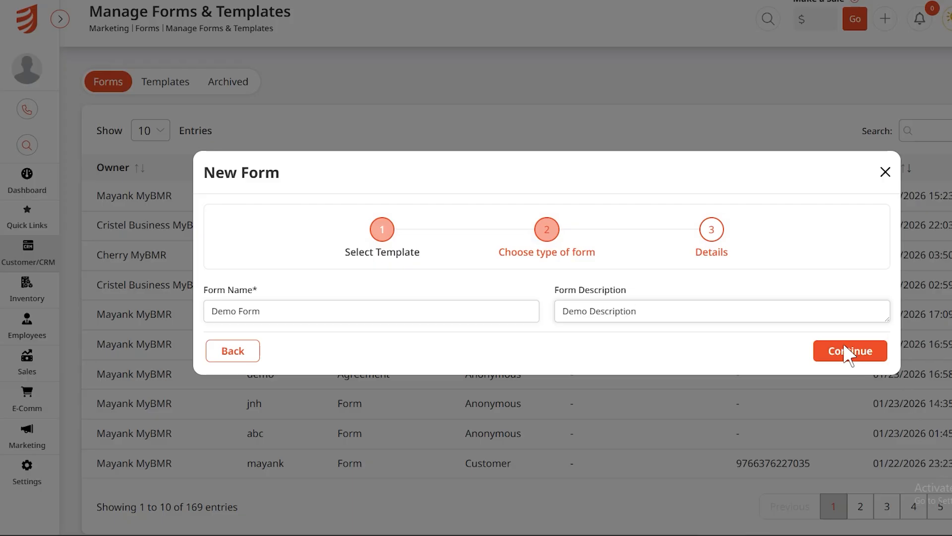
left_click(857, 352)
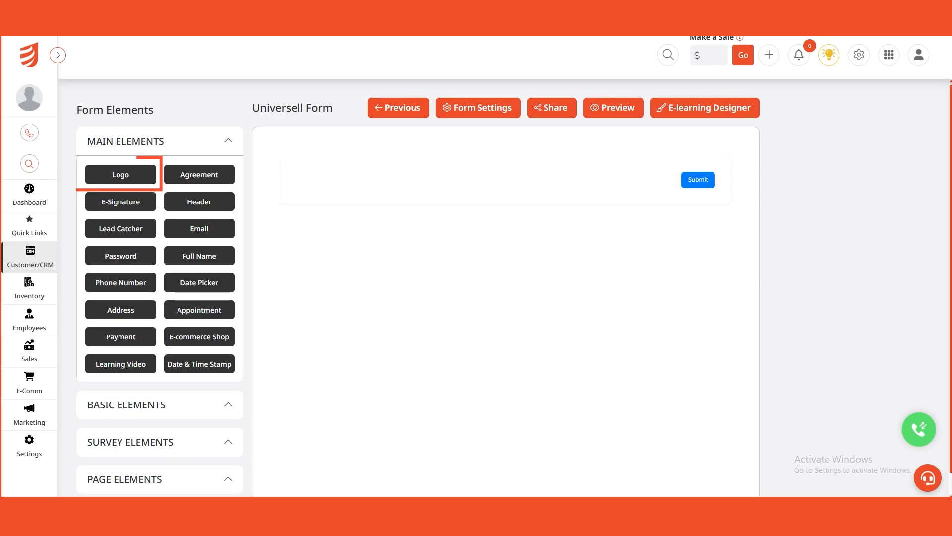
- Add a Logo element above the Submit row and upload the Universell logo with a height of 90
left_click_drag(121, 174, 705, 171)
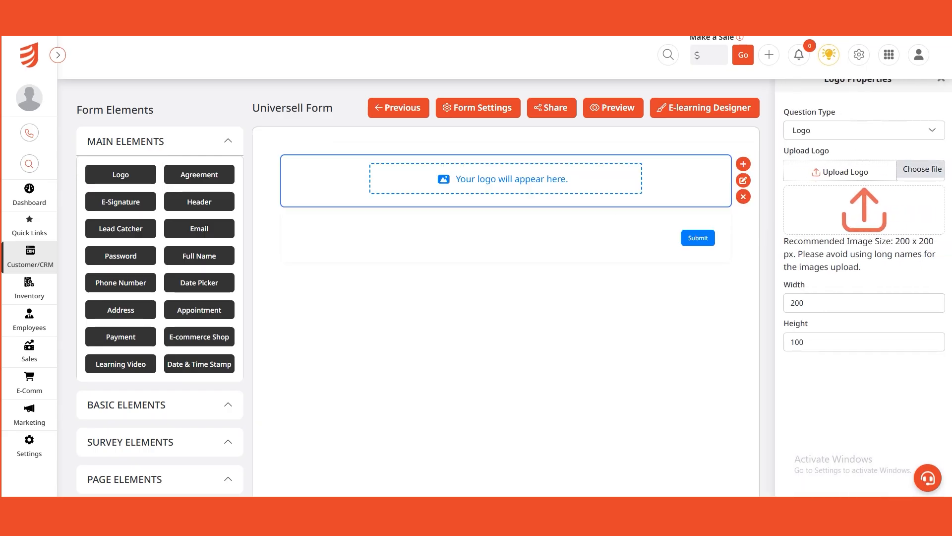
left_click(922, 169)
double_click(171, 148)
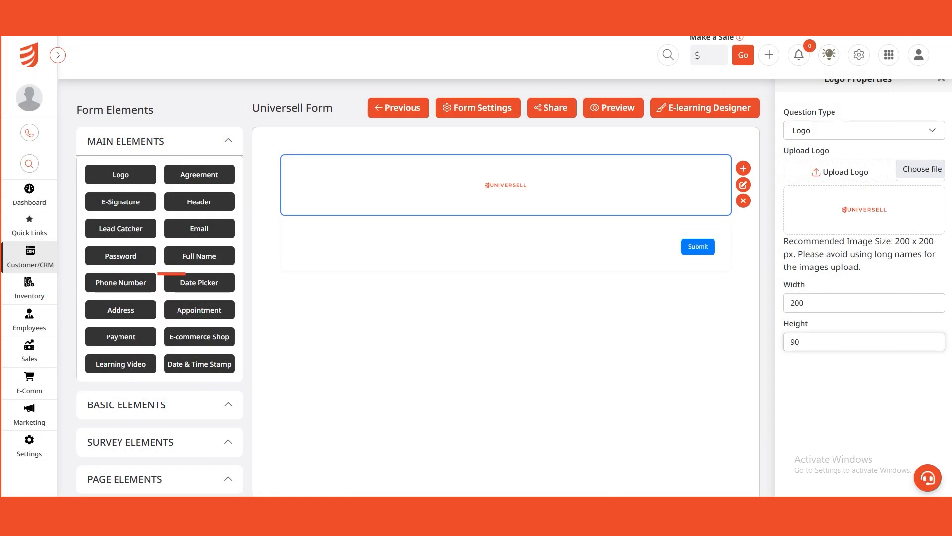
- Add Full Name, Phone Number and Email elements below the logo
left_click(698, 247)
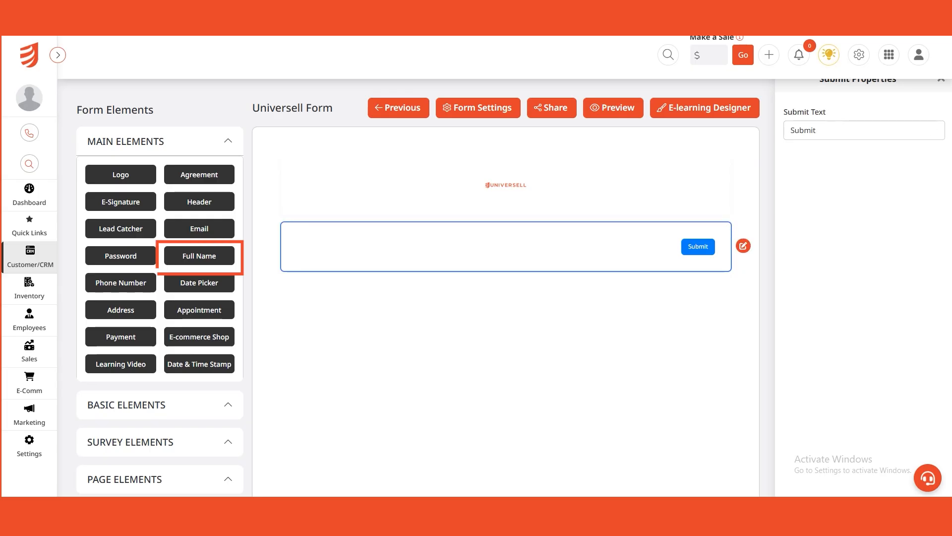
left_click_drag(199, 255, 310, 228)
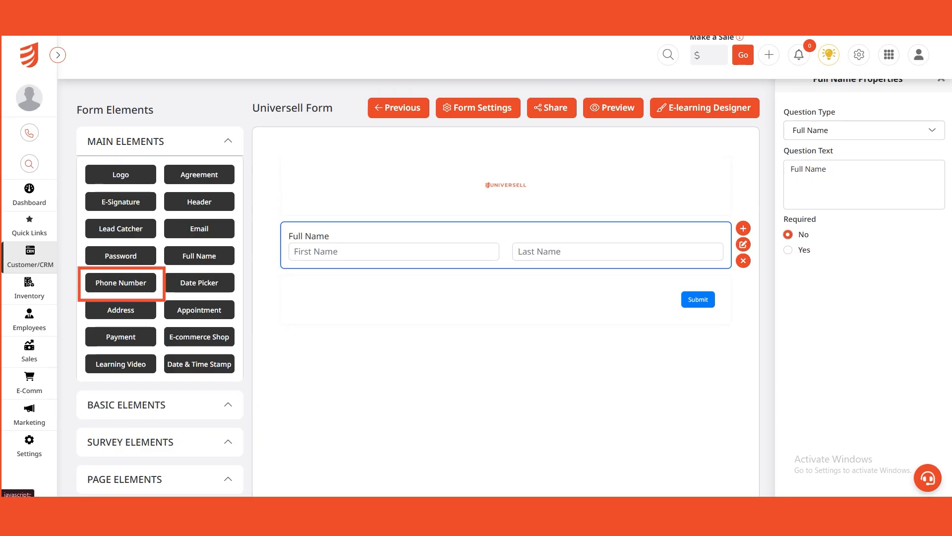
left_click(120, 282)
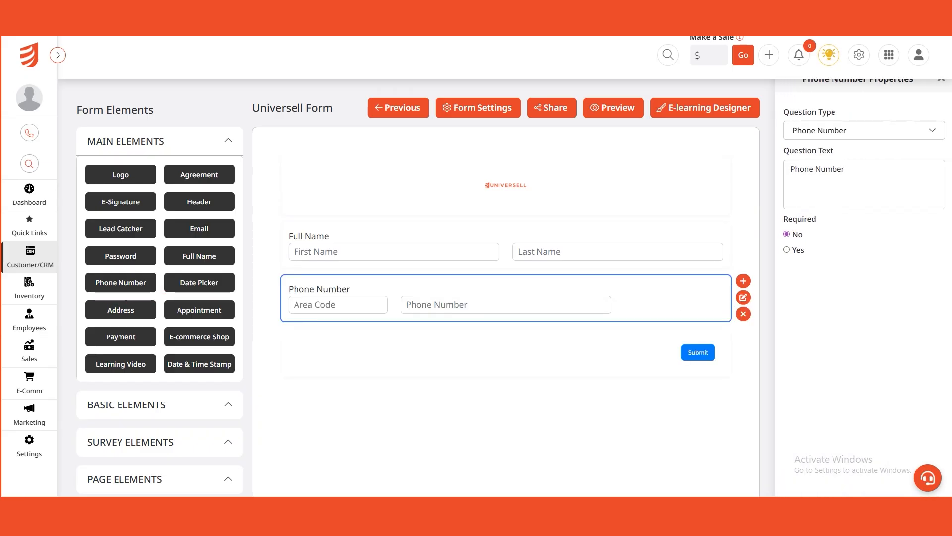
left_click(199, 228)
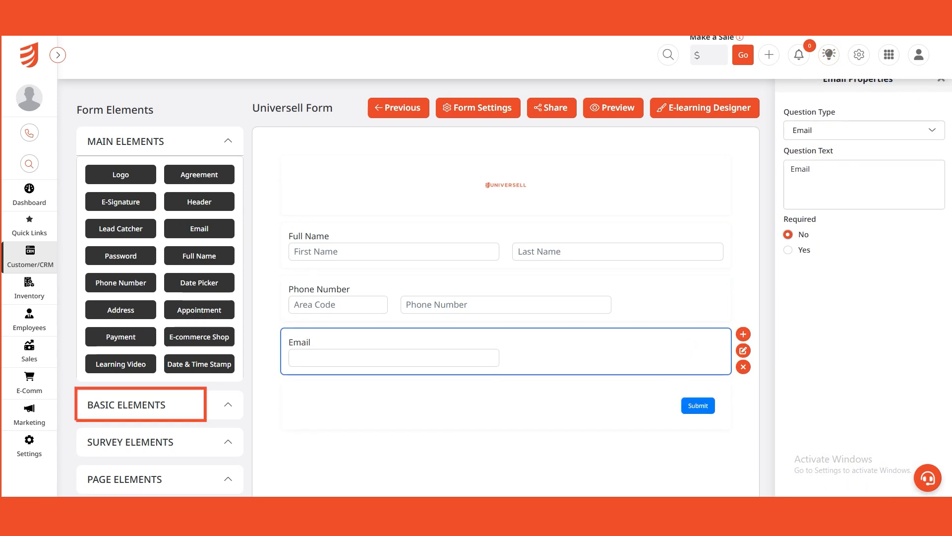
- Add a Multi Choice element below Email with the question text "Which service do you use?"
left_click(141, 405)
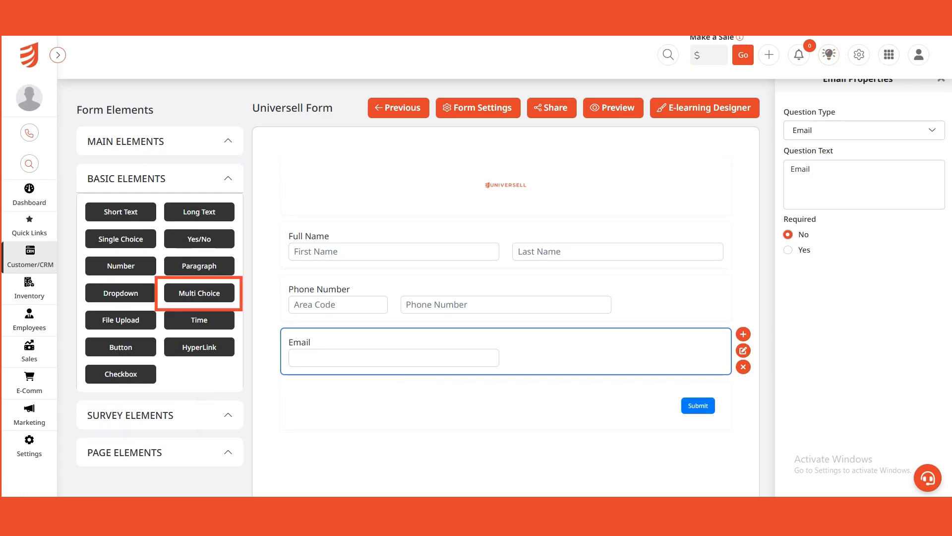
left_click(199, 293)
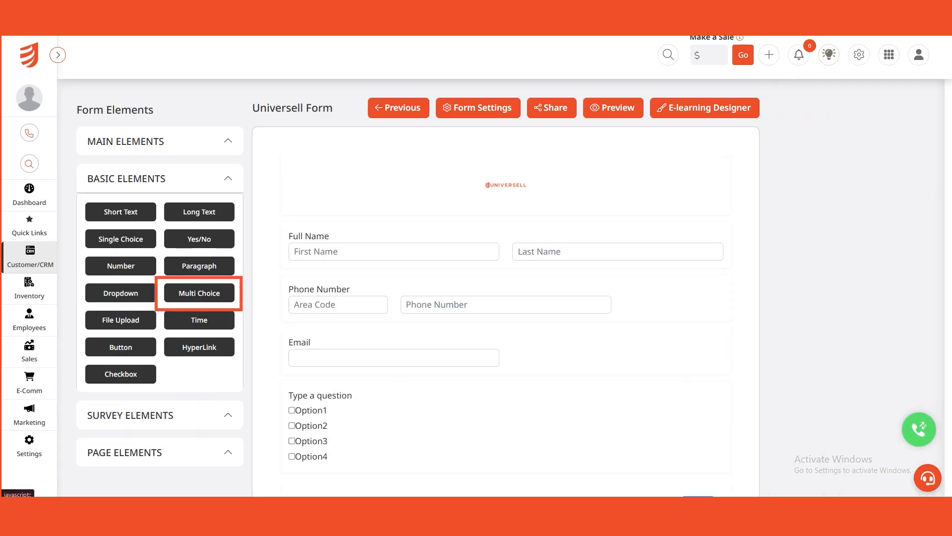
triple_click(818, 169)
type("Which service do you use?")
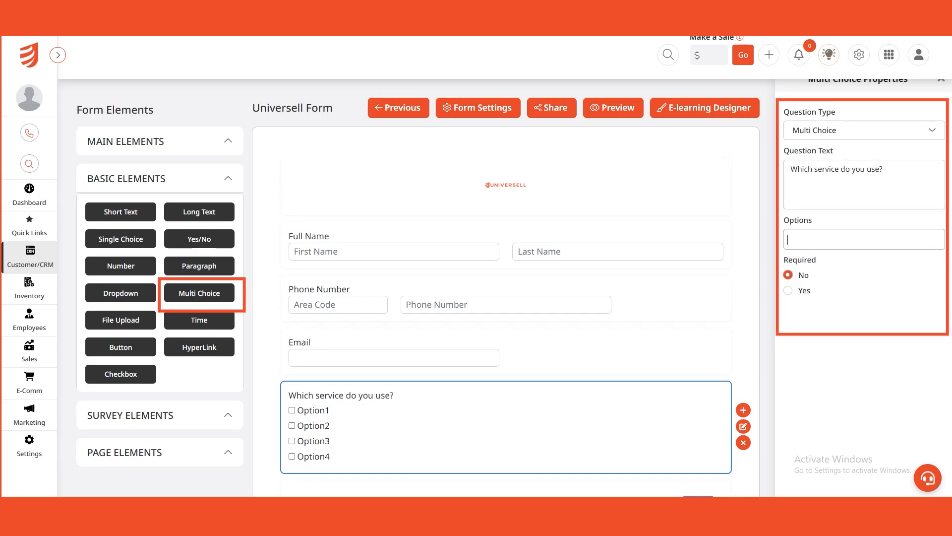
- Give the service question the options Cleaning, Maintainance, Installation and Consultation, and make it required
type("Cleaning")
key("Return")
type("Maintainance")
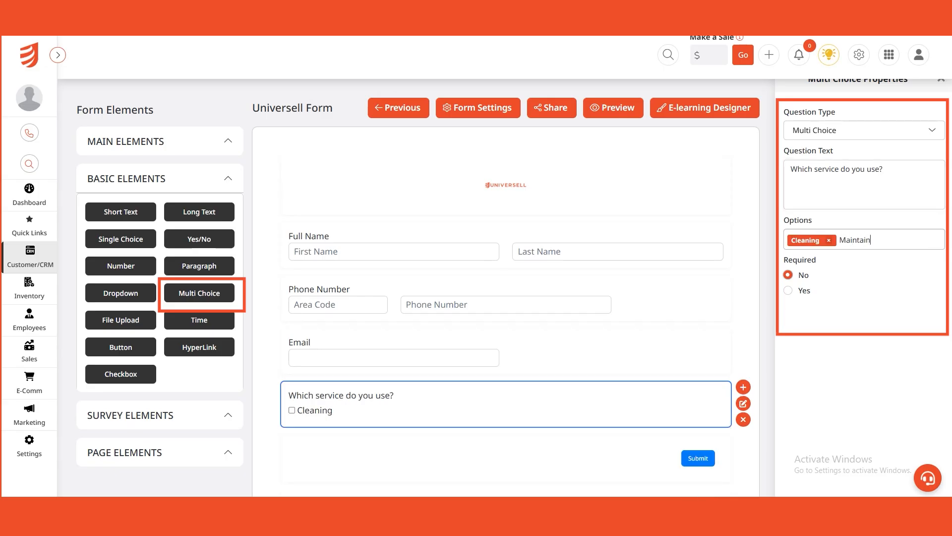
key("Return")
type("Installation")
key("Return")
type("Consultation")
key("Return")
left_click(788, 305)
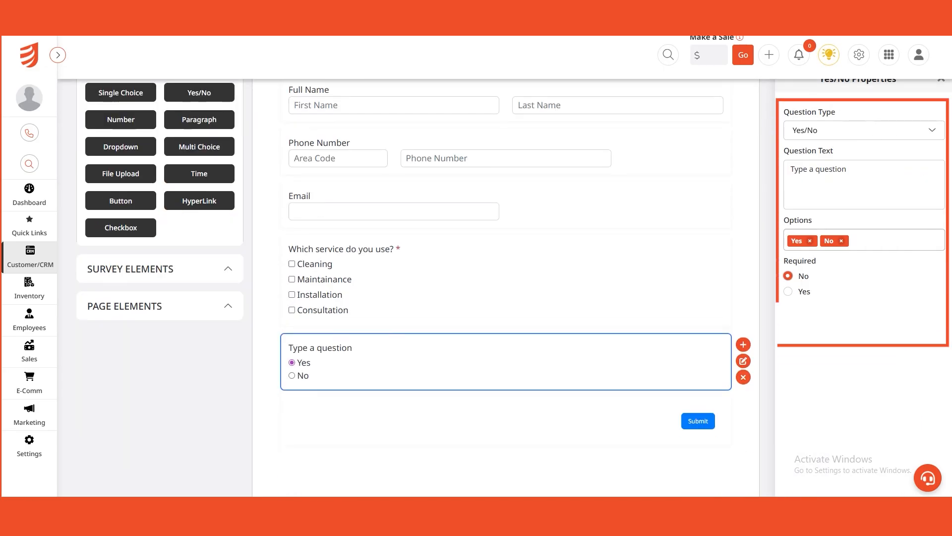
- Set the Yes/No element's question text to "Are you satisfied with our services?"
type("Are you satisfied with our services?")
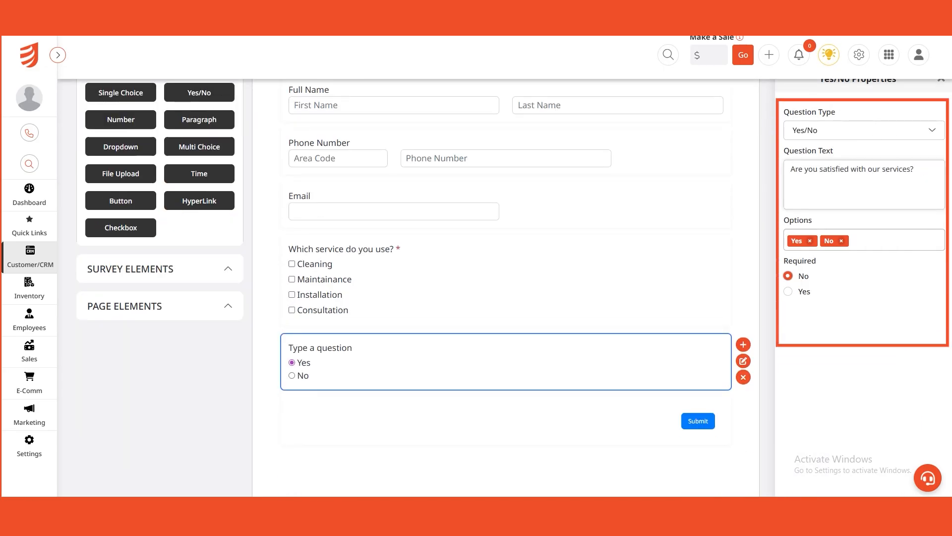
key("Tab")
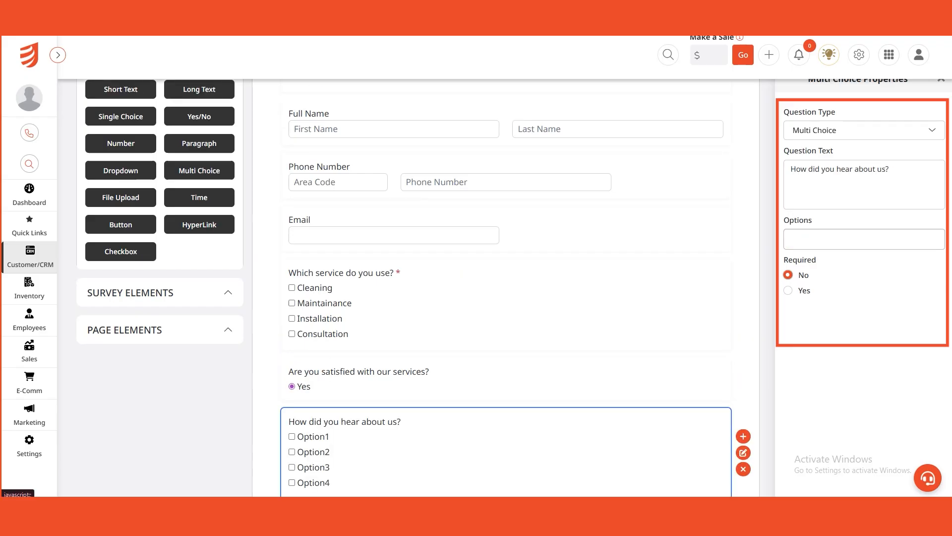
- Give the "How did you hear about us?" question the options Social Media, Website, Referral and Advertisement
type("Social Media")
key("Return")
type("Website")
key("Return")
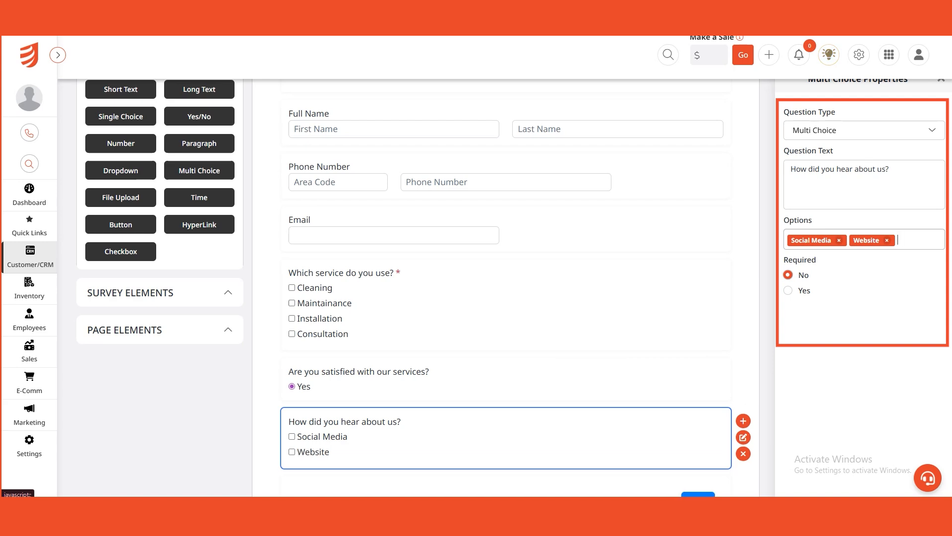
type("Referral")
key("Return")
type("Advertisement")
key("Return")
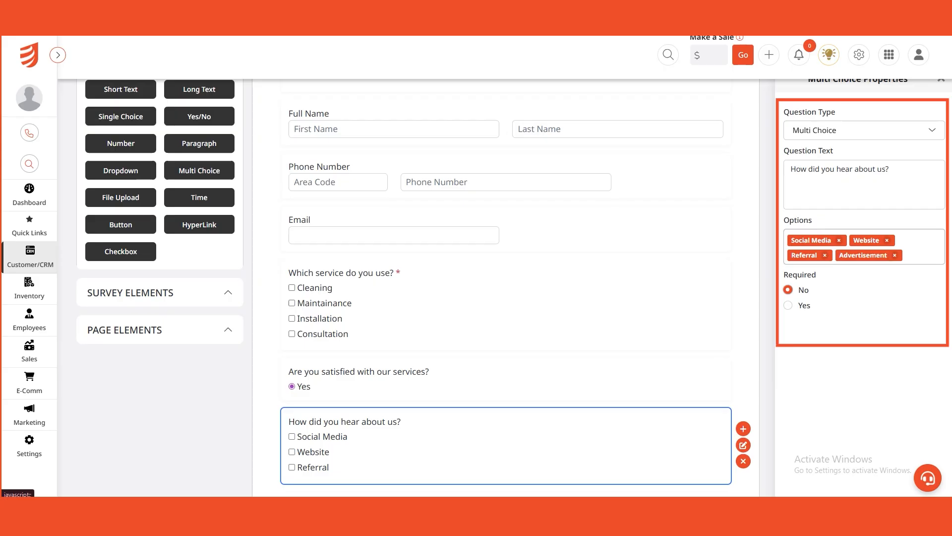
scroll(506, 287, "down", 3)
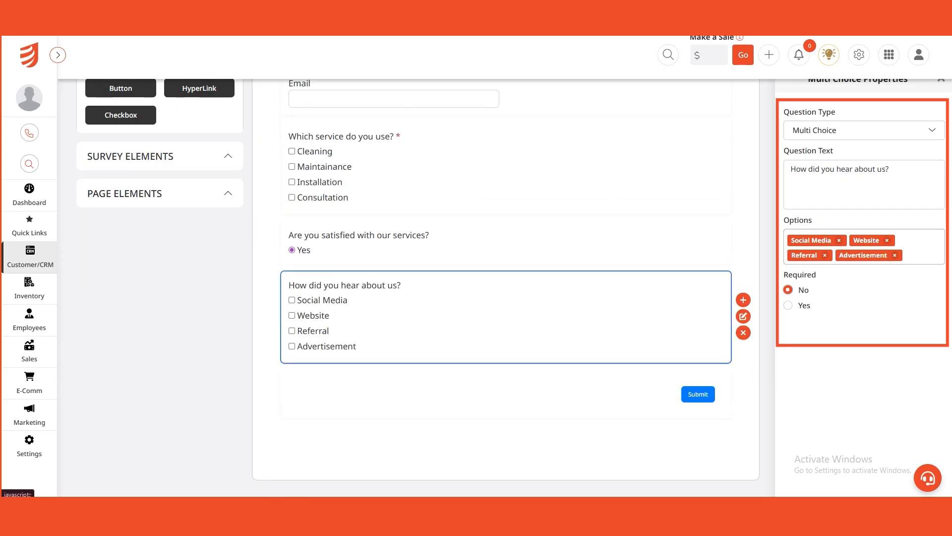
- Add a required Star Rating element below "How did you hear about us?" with the question text "Please rate your overall experience"
scroll(416, 287, "up", 4)
left_click(160, 111)
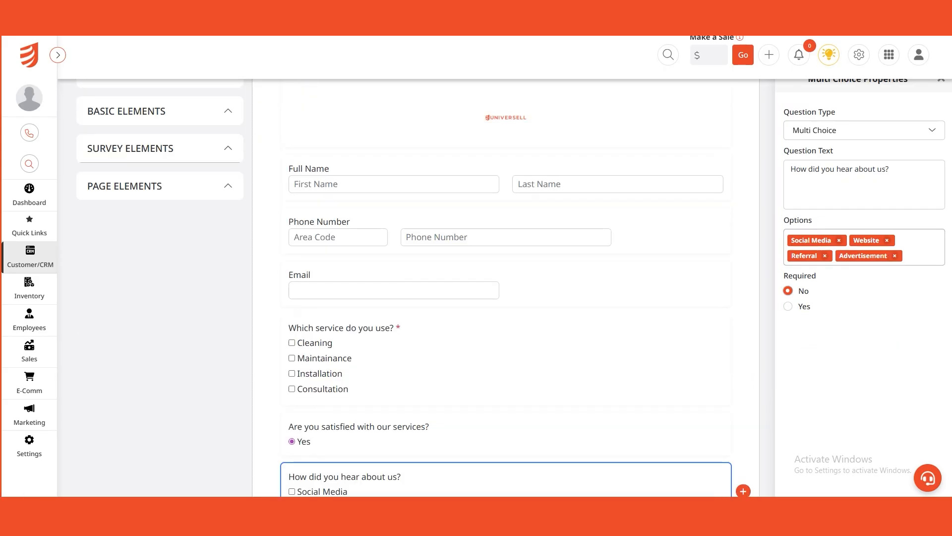
left_click(159, 148)
scroll(410, 292, "down", 2)
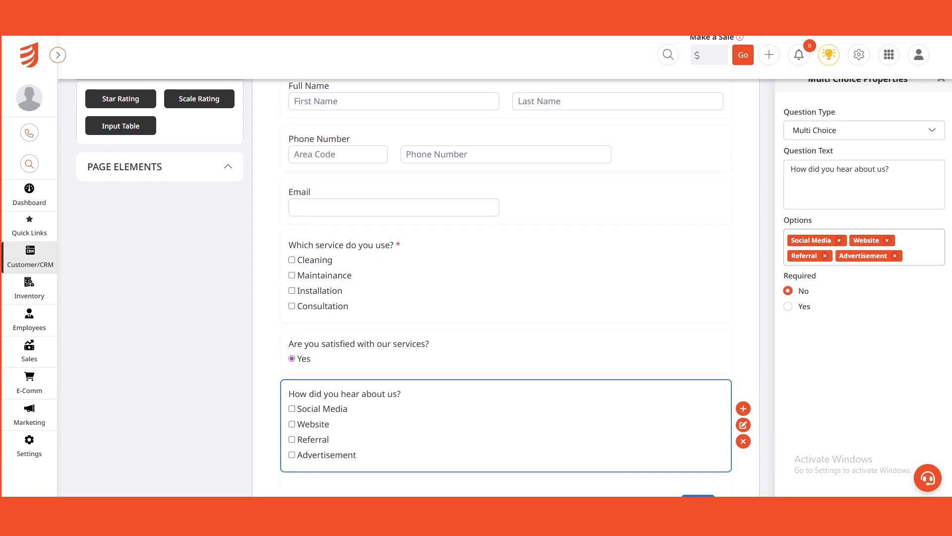
type("Please r")
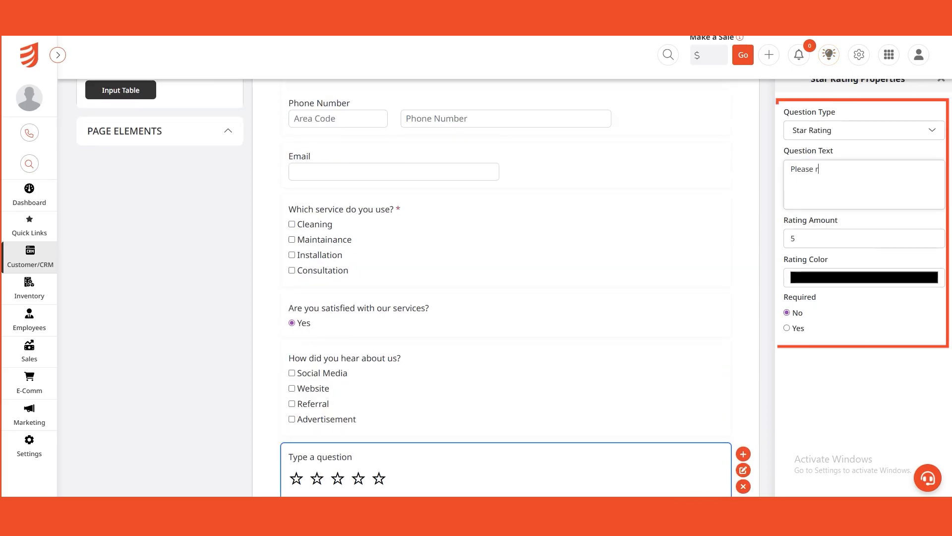
type("ate your overall experience")
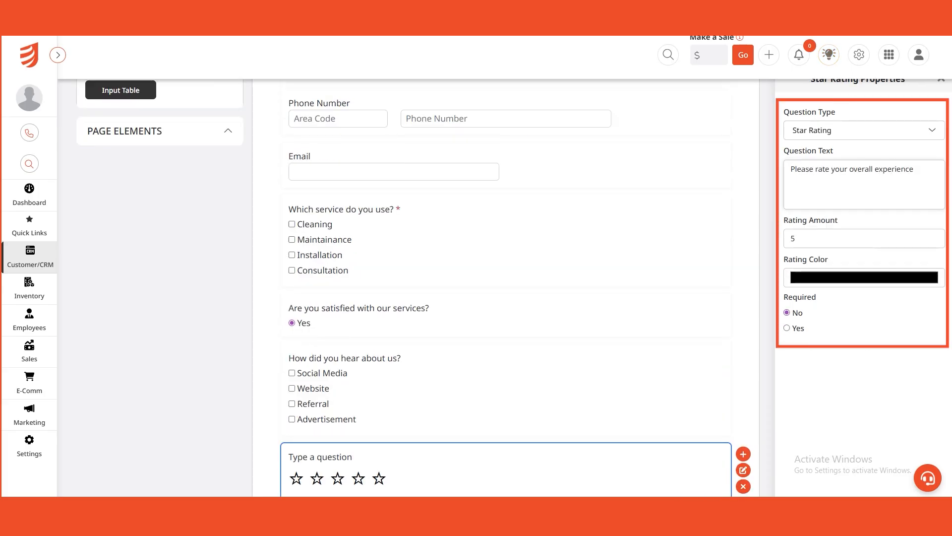
left_click(787, 327)
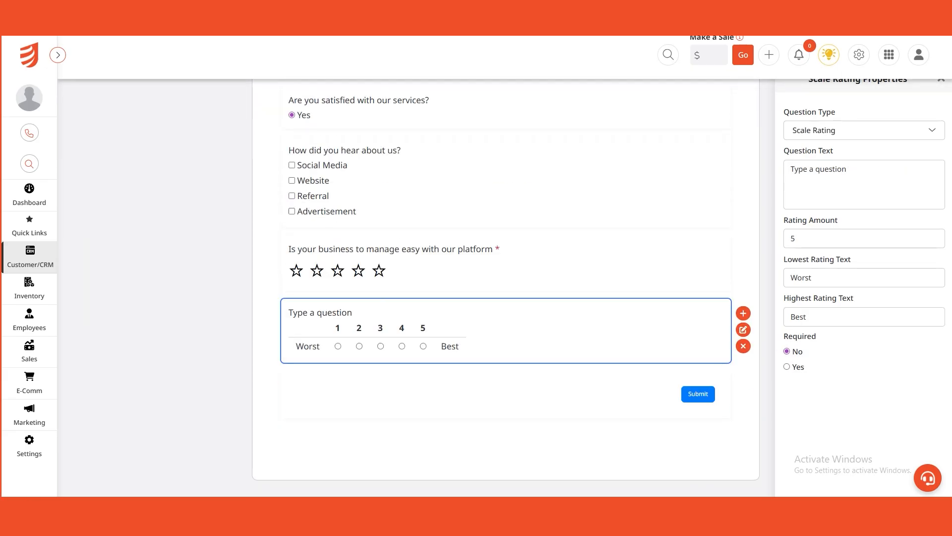
- Set the Scale Rating question text to "On a scale of 1 to 5, how satisfied are you with our service?" and add an E-Signature element
left_click(846, 169)
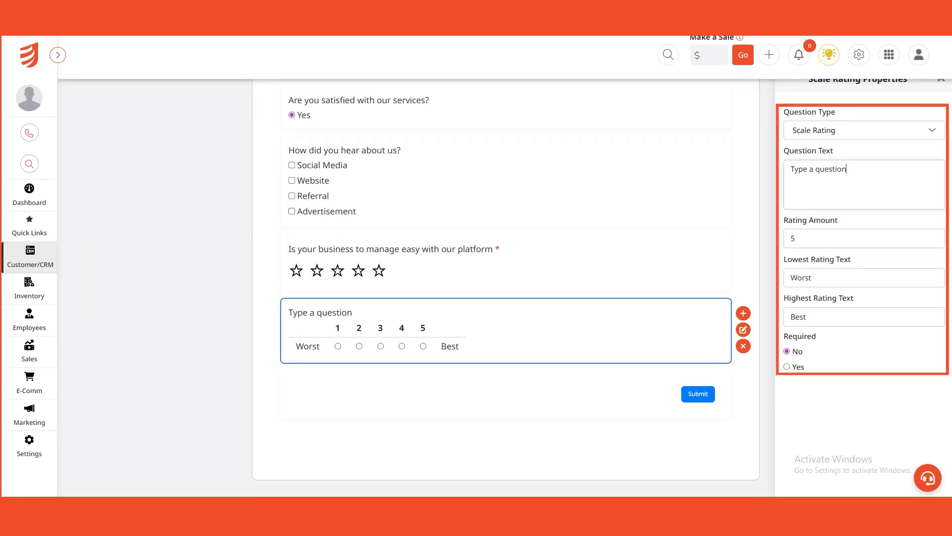
key("ctrl+a")
type("On a scale of 1 to 5, how satisfied are you with our service?")
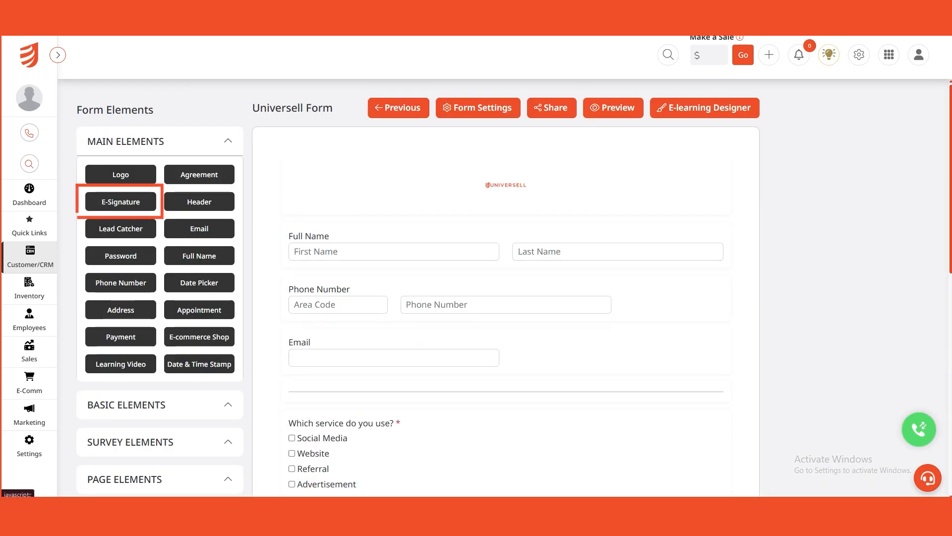
mouse_move(121, 202)
left_mouse_down()
mouse_move(475, 437)
mouse_move(479, 480)
mouse_move(464, 494)
mouse_move(621, 239)
mouse_move(622, 379)
mouse_move(605, 455)
mouse_move(638, 395)
left_mouse_up()
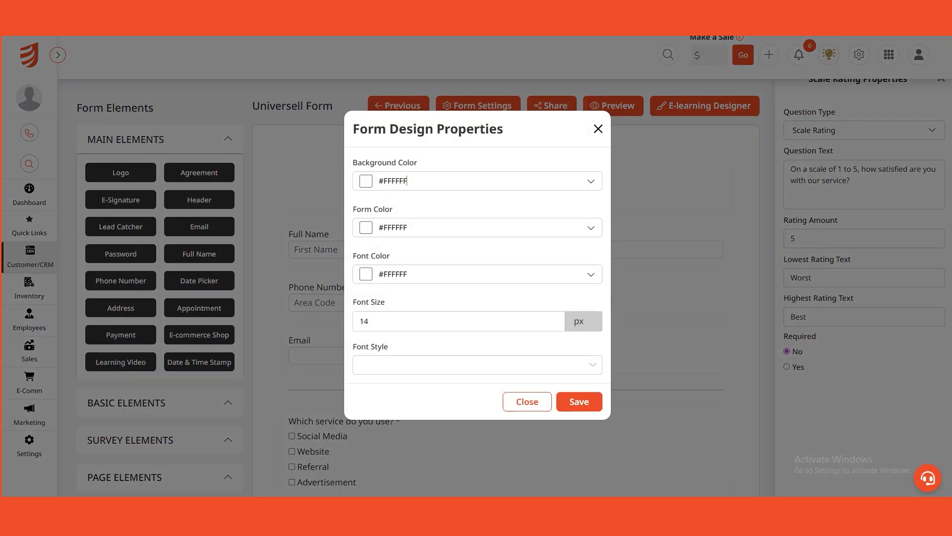
- Pick a new background colour in the form design properties and open the font colour for editing
left_click(477, 181)
left_click_drag(456, 200, 468, 195)
left_click(500, 274)
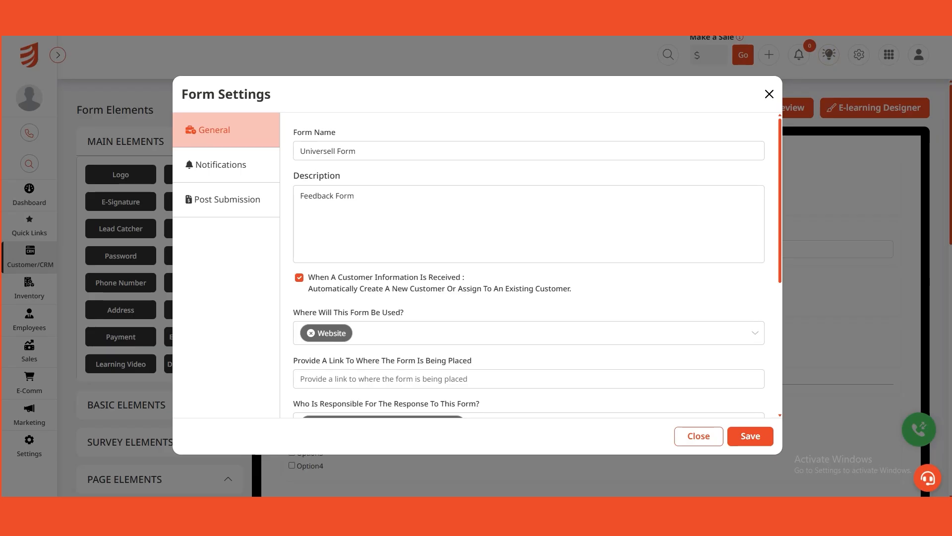
- Review the general settings, add an employee to the submission notifications, and save the form settings with the thank-you page enabled
scroll(529, 266, "down", 2)
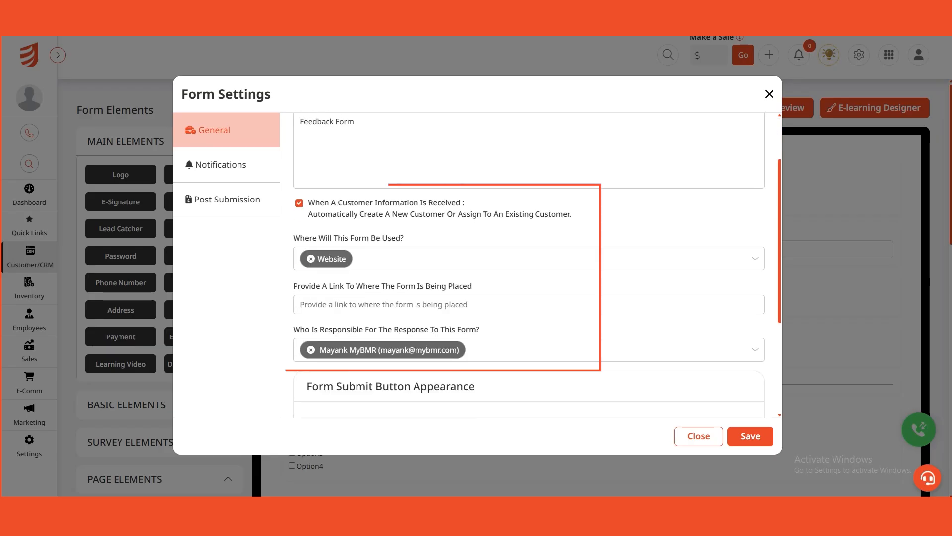
scroll(528, 265, "down", 2)
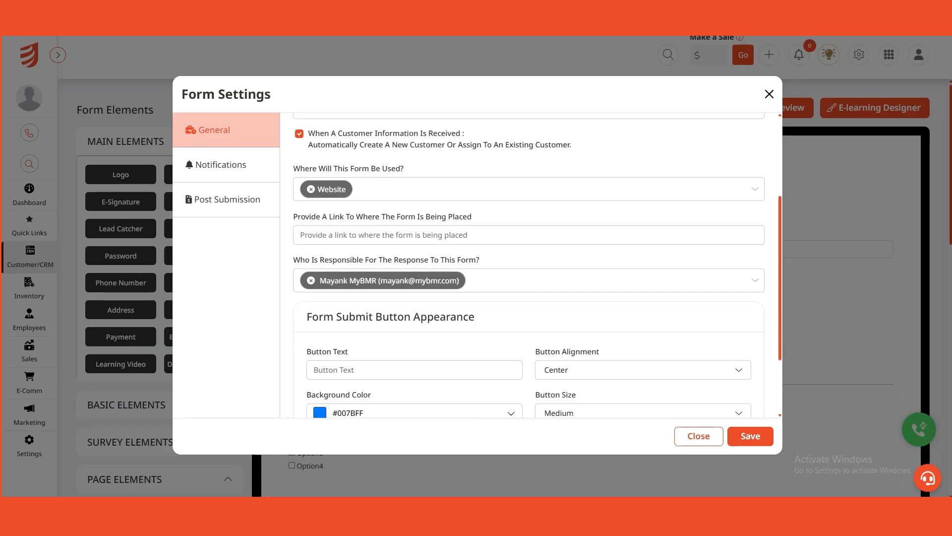
scroll(529, 265, "down", 2)
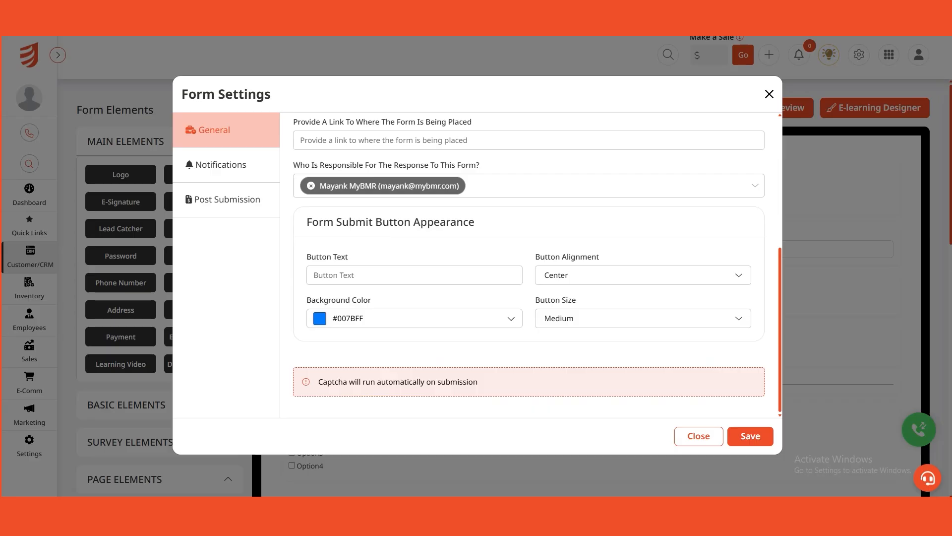
left_click(226, 164)
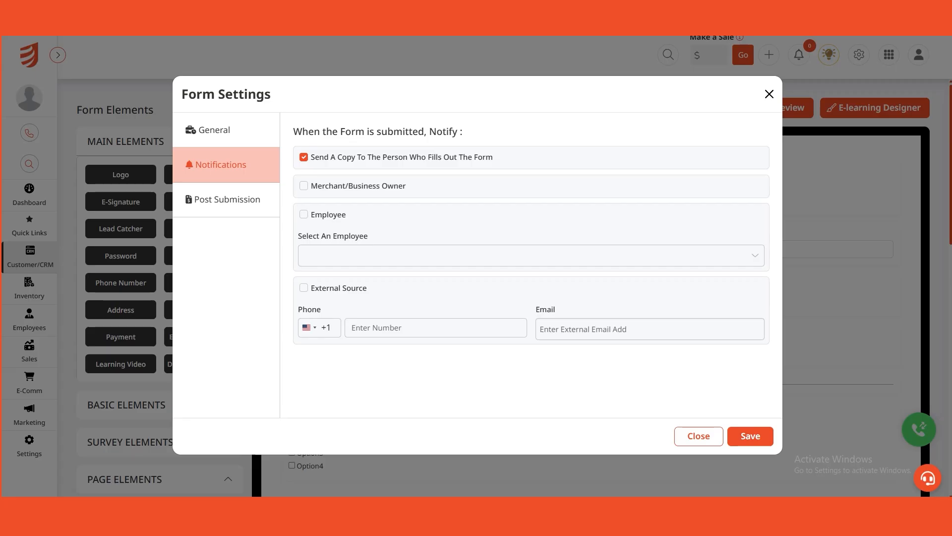
left_click(530, 255)
left_click(530, 256)
type("m")
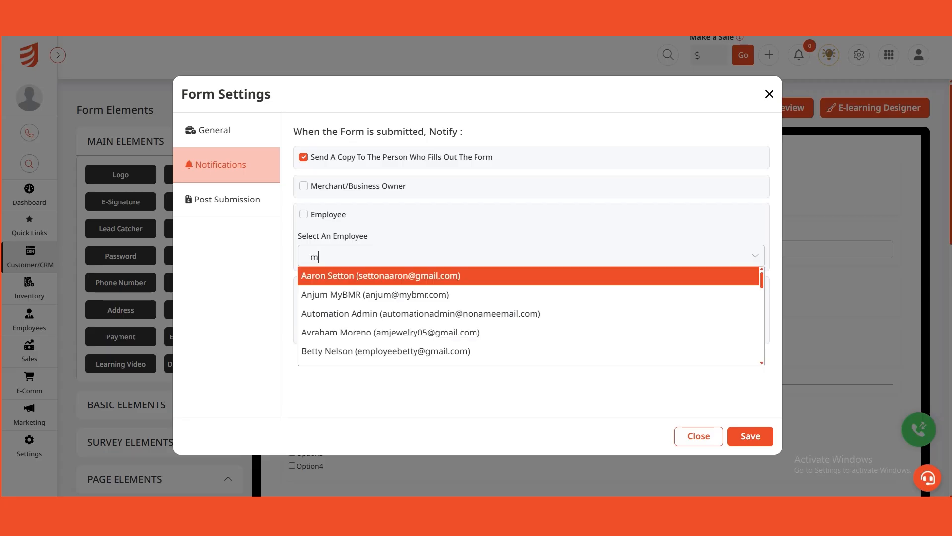
type("ay")
key("Return")
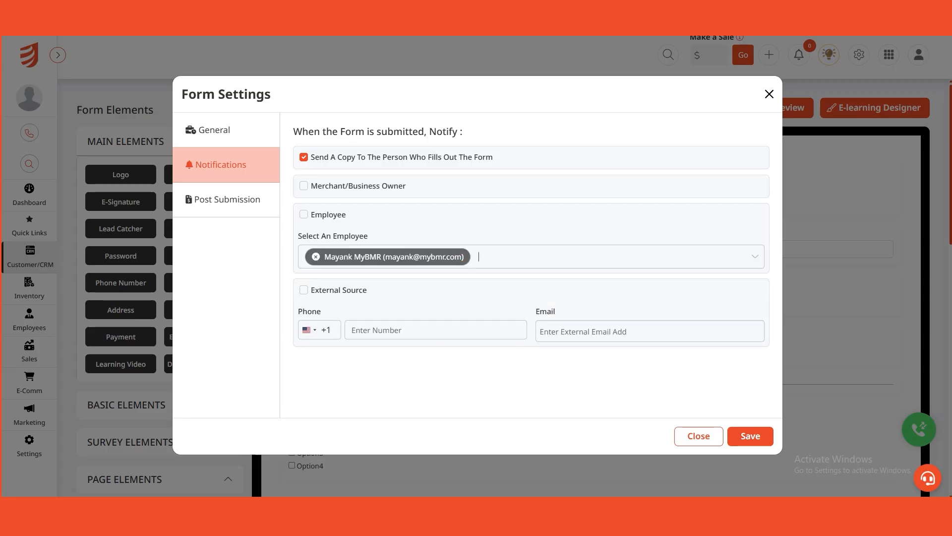
left_click(226, 200)
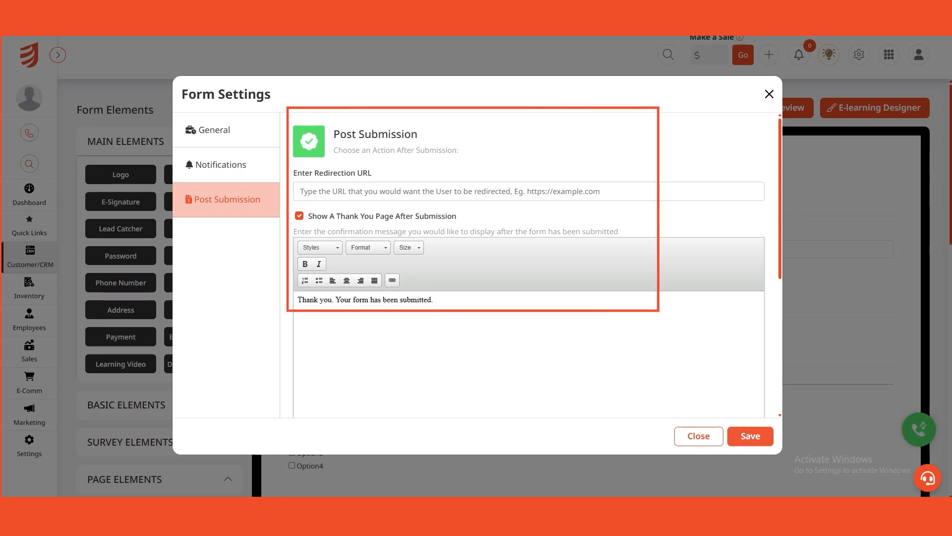
left_click(752, 438)
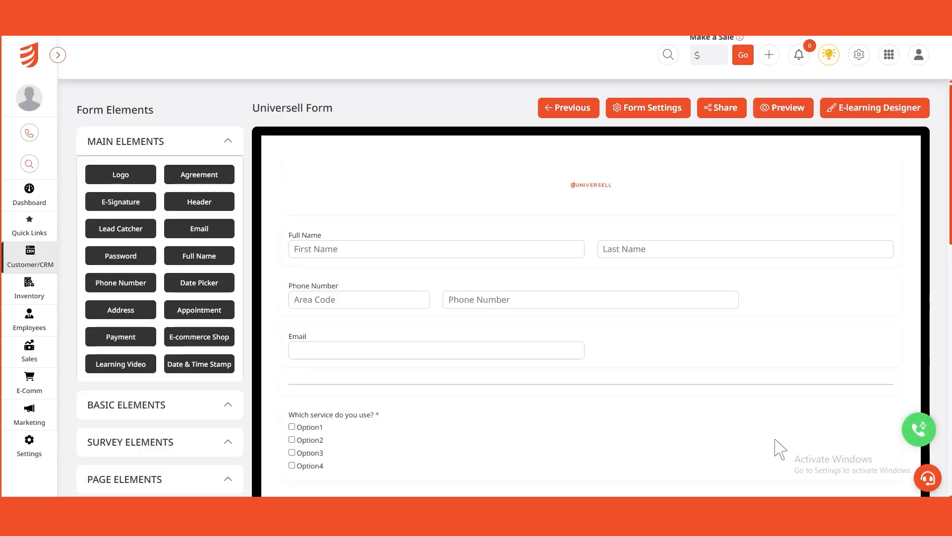
- Preview the form, answer "How did you hear about us?" with Website, and give the platform question five stars
left_click(792, 100)
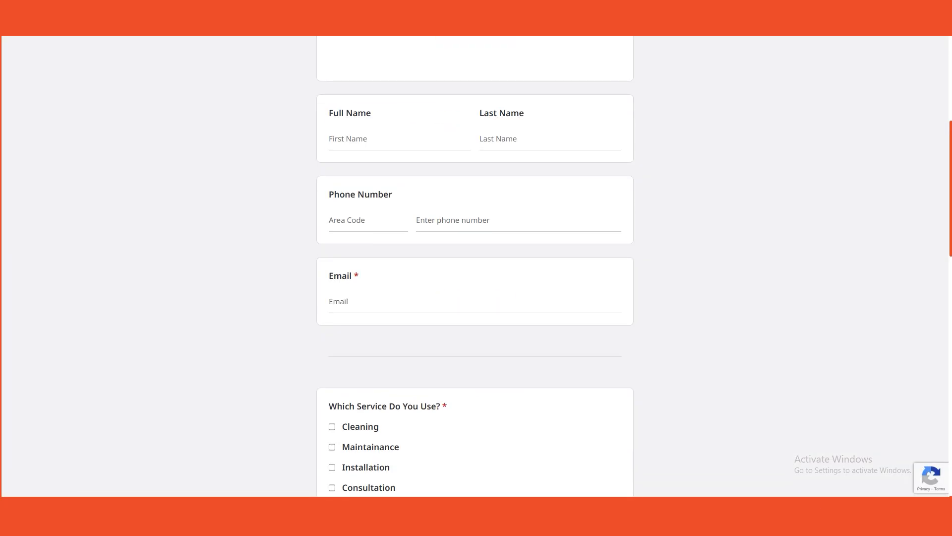
scroll(474, 268, "down", 10)
left_click(333, 314)
scroll(332, 314, "down", 7)
left_click(533, 123)
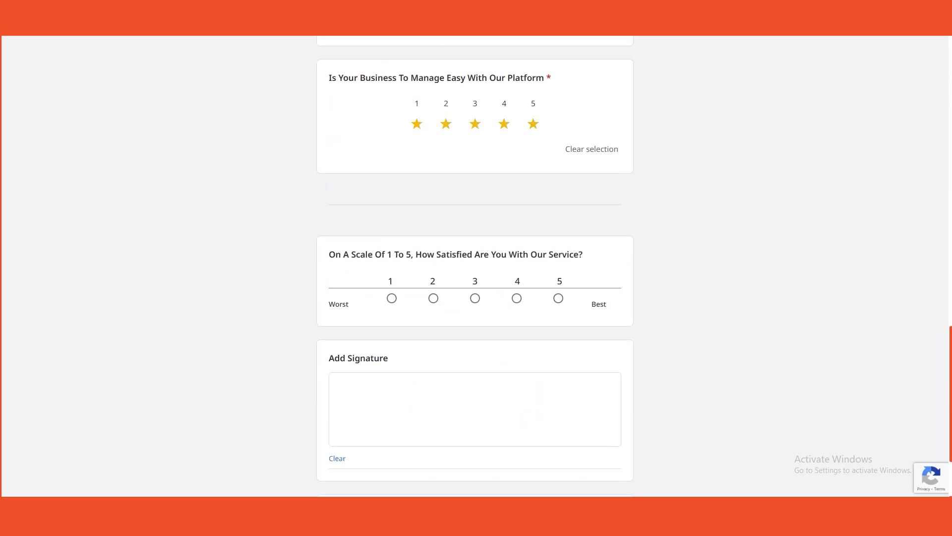
- Choose 5 on the service satisfaction scale and draw a signature in the form preview
left_click(558, 298)
scroll(559, 298, "down", 3)
left_click_drag(427, 304, 500, 339)
scroll(474, 307, "down", 1)
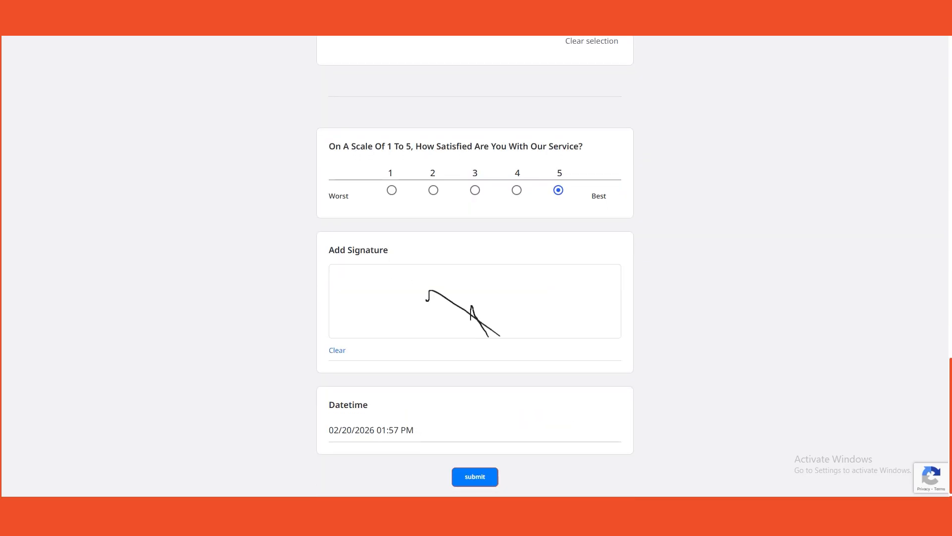
scroll(475, 307, "up", 20)
left_click(880, 50)
scroll(475, 234, "down", 20)
left_click(922, 50)
scroll(222, 297, "up", 10)
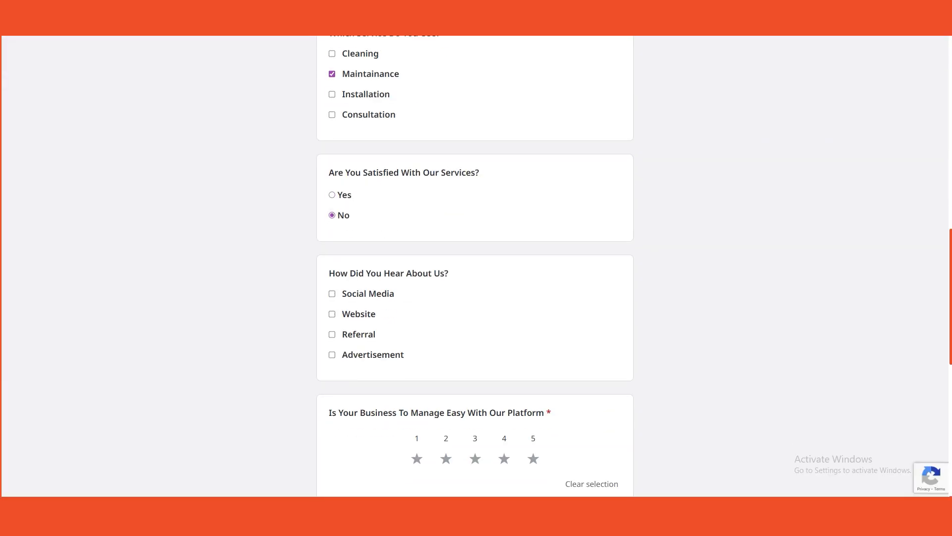
- Answer Yes to "Are you satisfied with our services?" and give the platform question five stars in the preview
left_click(332, 195)
scroll(475, 265, "down", 2)
scroll(475, 266, "down", 5)
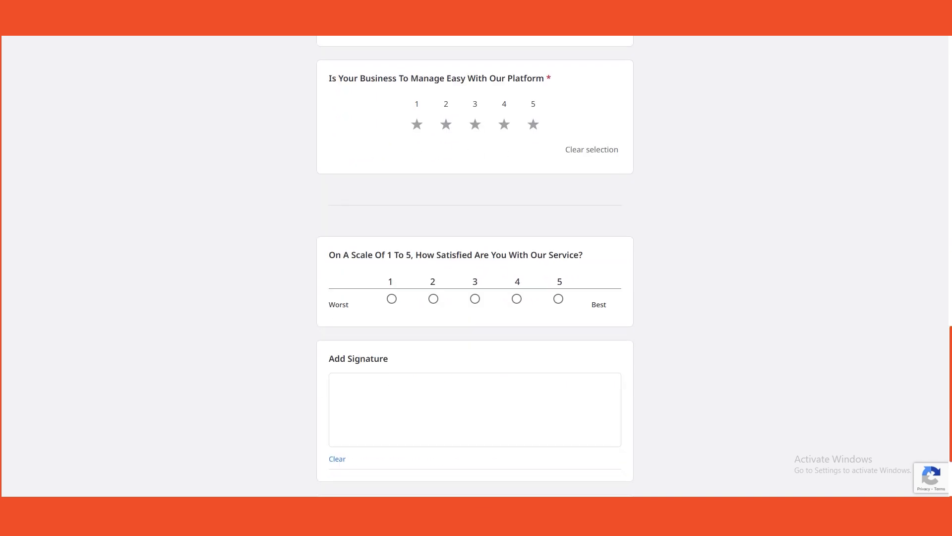
left_click(533, 124)
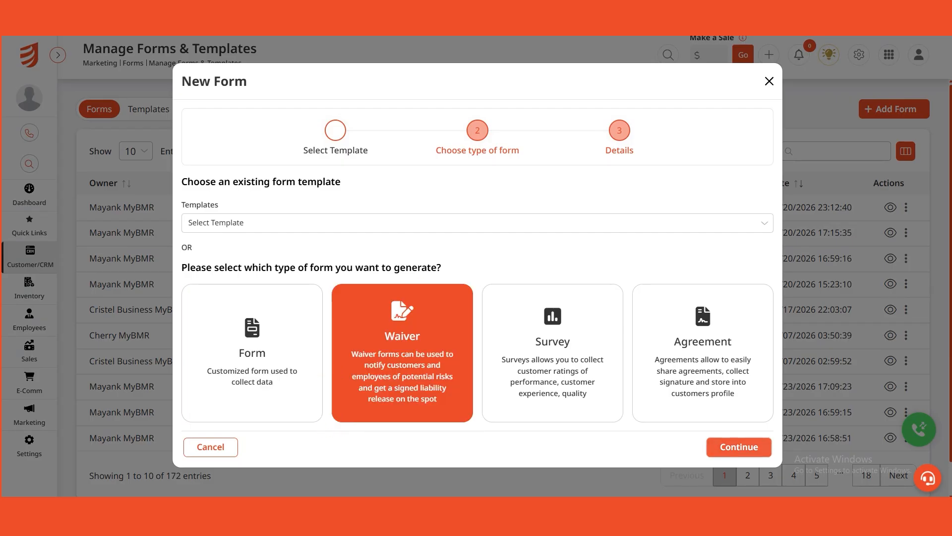
- Start a new form of type Waiver and choose Customer Group Targeted as its audience
left_click(739, 447)
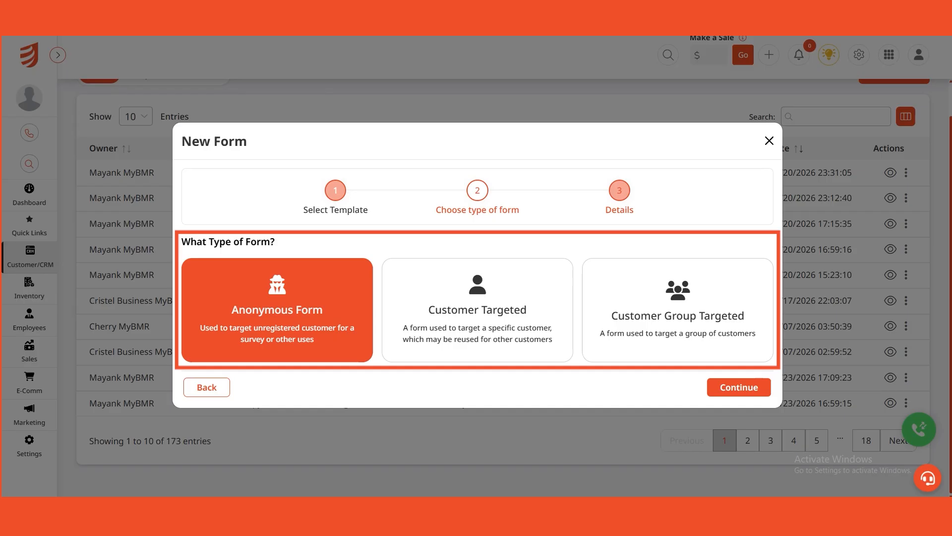
left_click(478, 310)
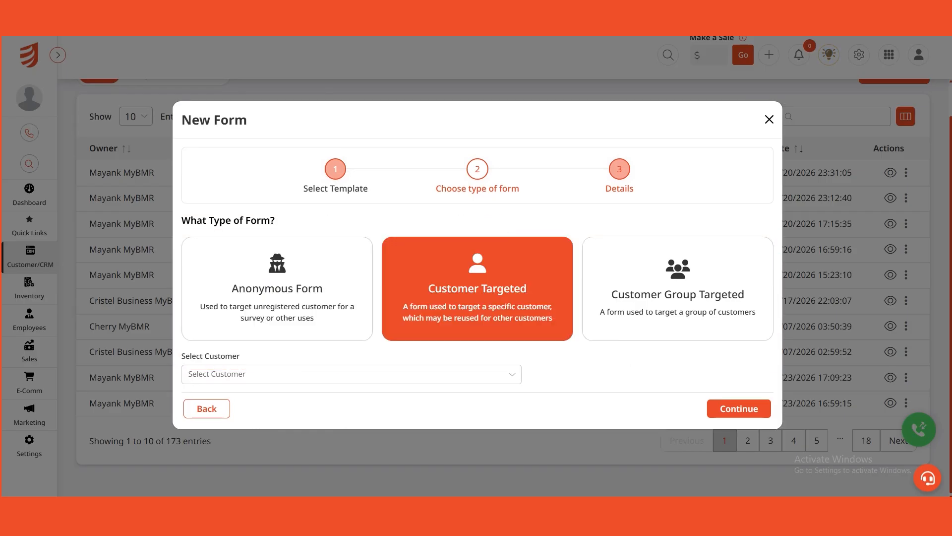
left_click(677, 298)
left_click(746, 410)
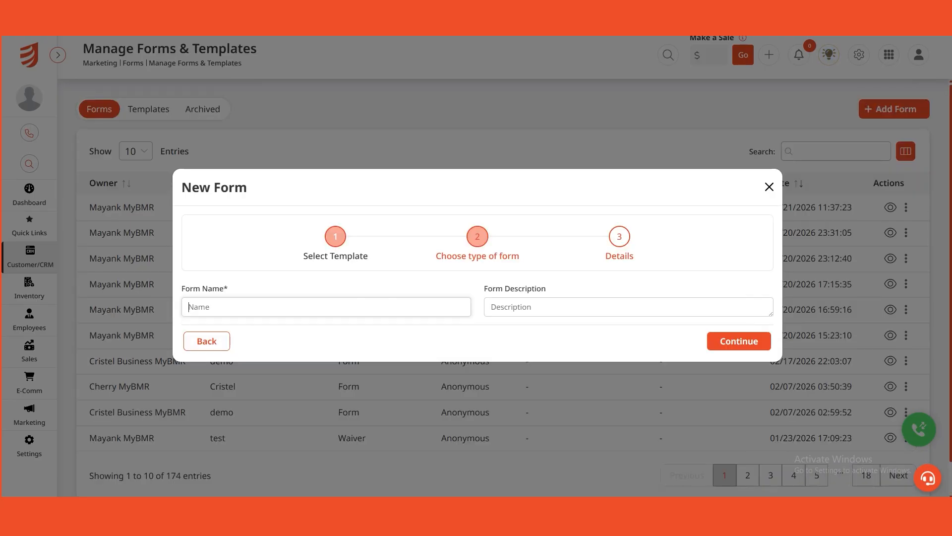
- Name the waiver "Service liability Weaver", leave its description empty, and continue to the form builder
type("Service liability Weaver")
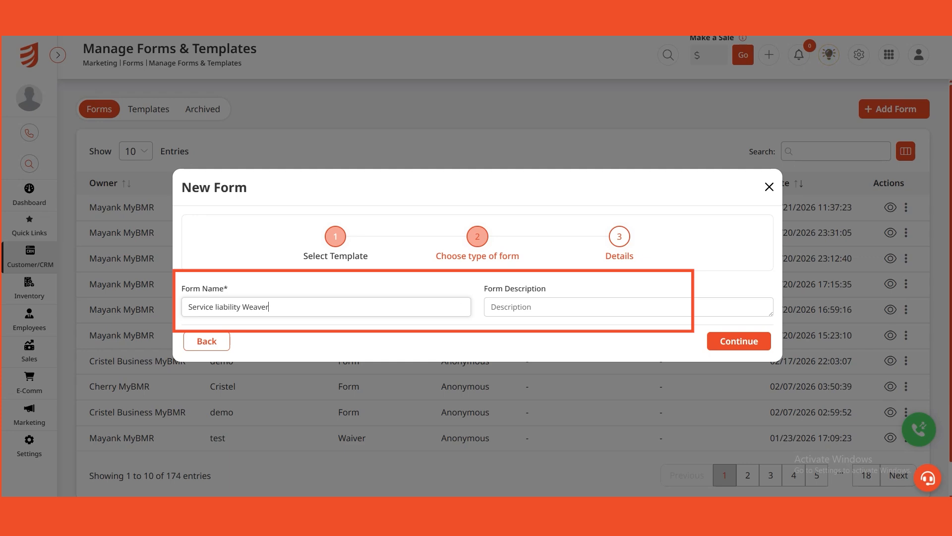
left_click(492, 307)
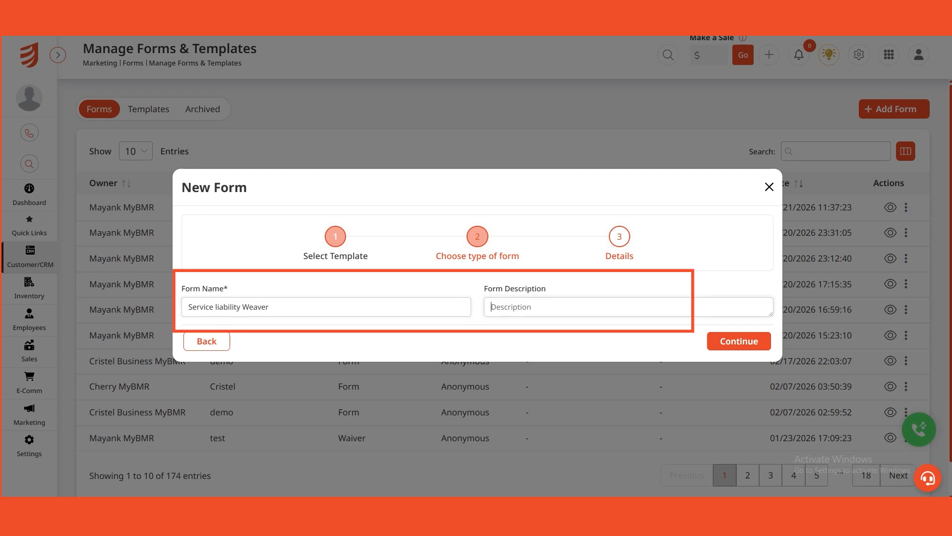
left_click(739, 341)
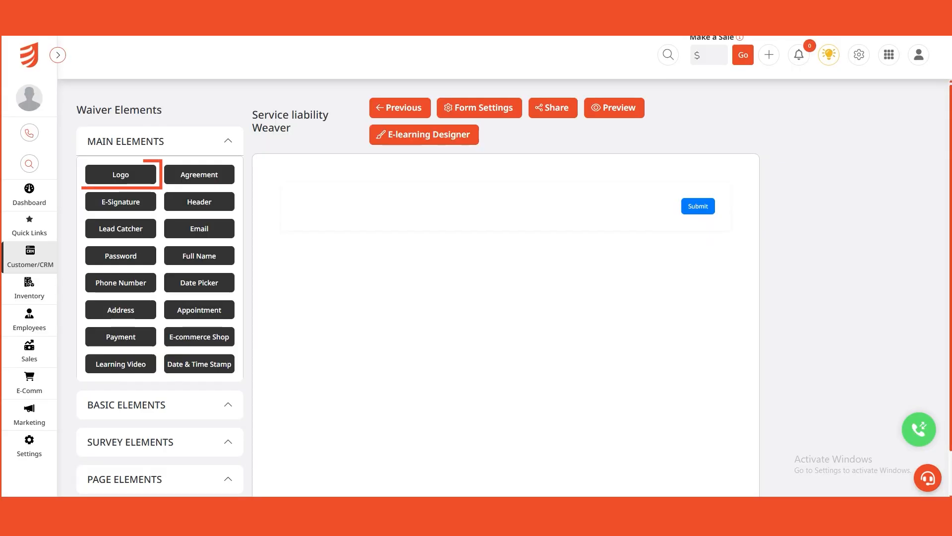
- Add a Logo element and a Full Name element to the waiver
left_click(121, 174)
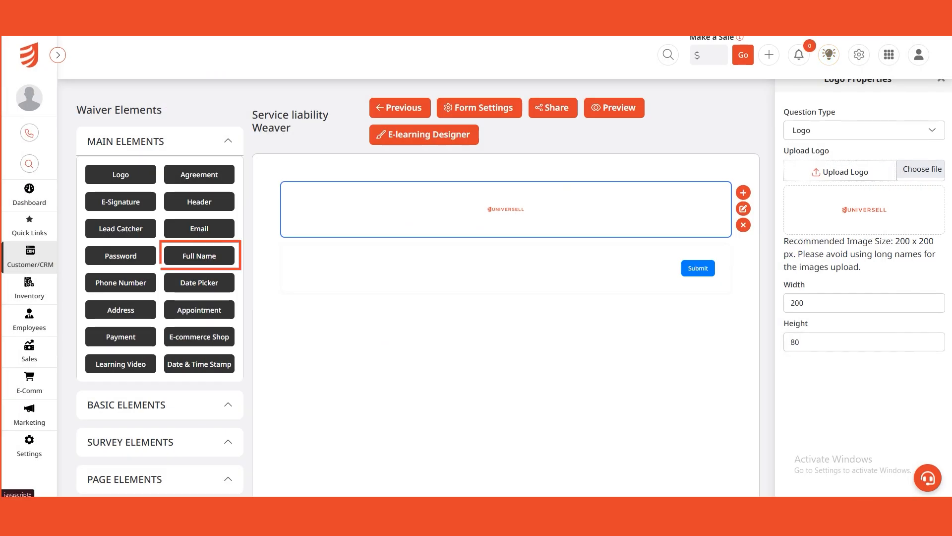
left_click(200, 256)
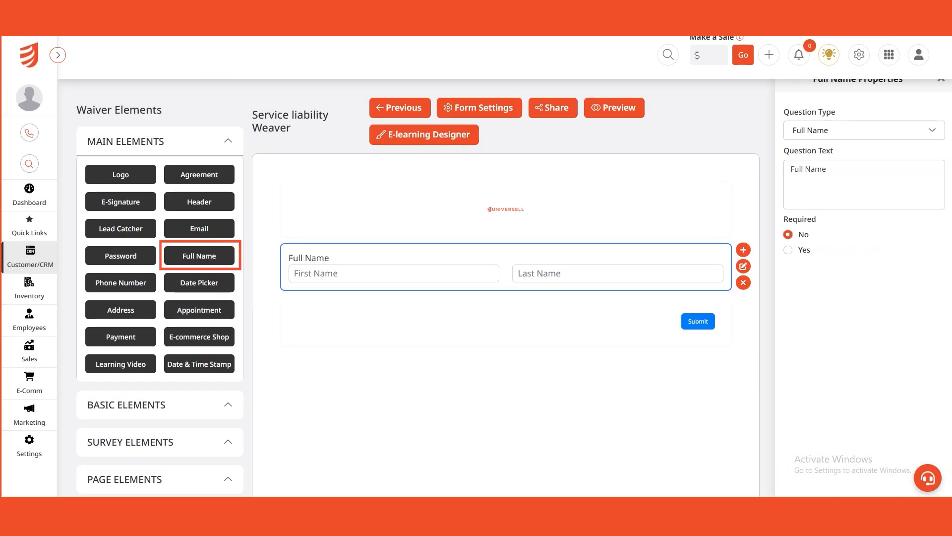
left_click(941, 79)
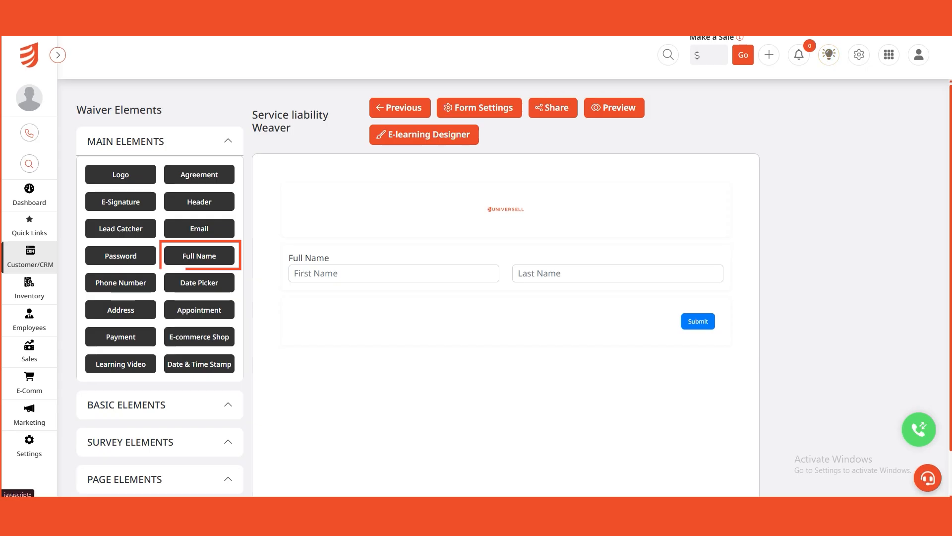
- Add Phone Number and Email fields below Full Name, followed by a Divider
left_click(121, 282)
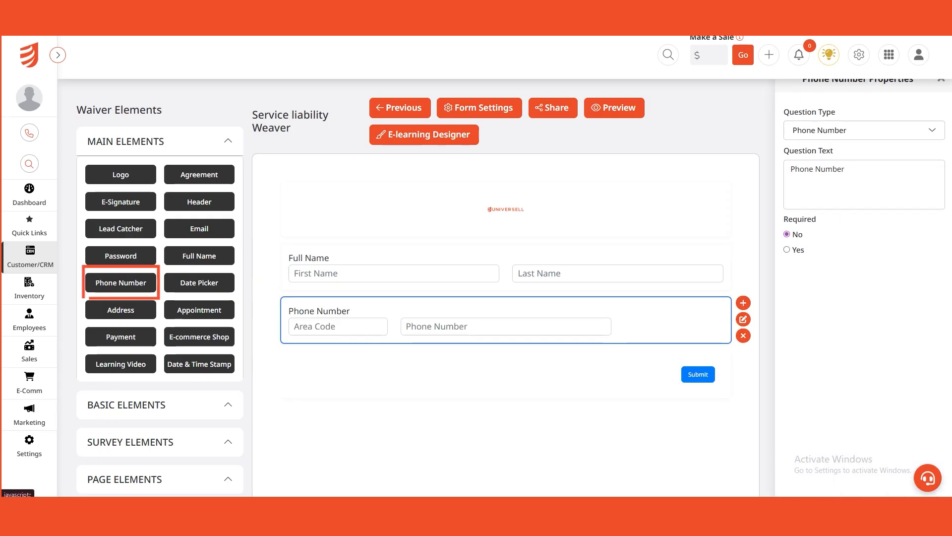
left_click(200, 228)
scroll(380, 287, "down", 1)
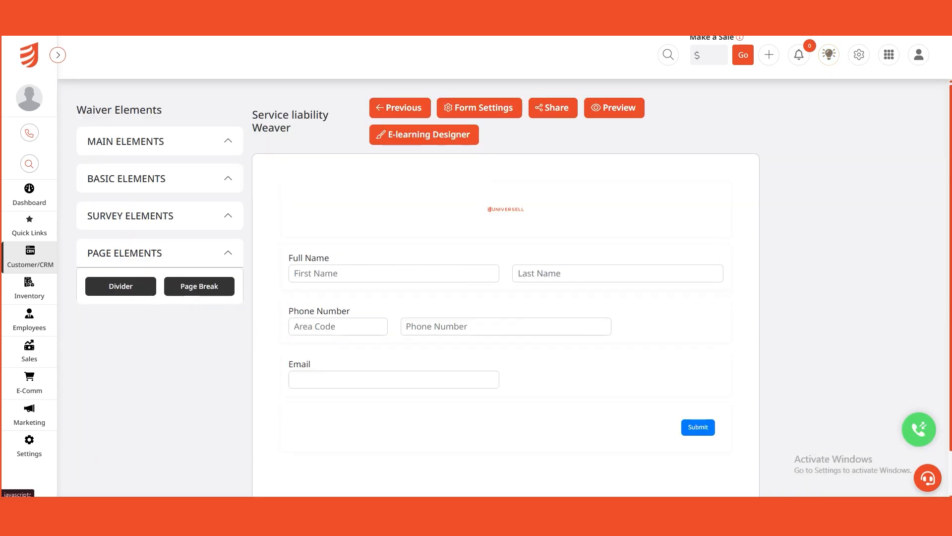
left_click(120, 286)
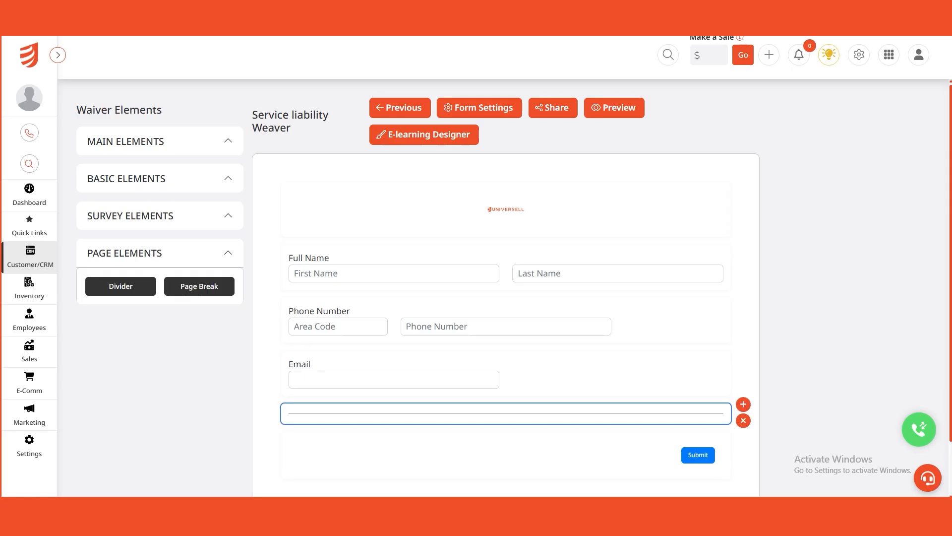
- Add a Paragraph element below the divider reading "I understand that the services provided may involve certain risks. I voluntarily agree to participate and release the company from liability."
left_click(160, 179)
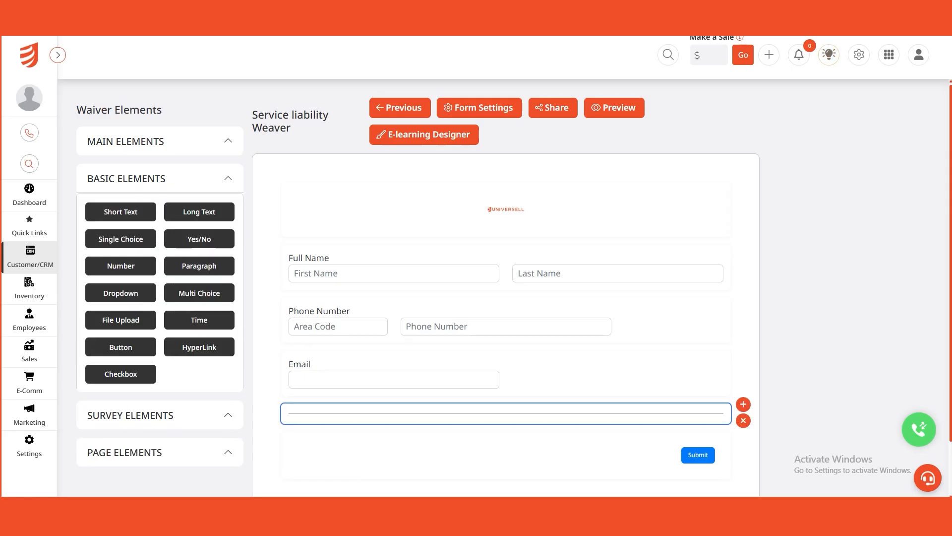
left_click(199, 266)
key("ctrl+a")
type("I understand that the services provided may involve certain risks. I voluntarily agree to participate and release the company from liability.")
- Make the whole liability paragraph bold and italic, and save it
key("ctrl+a")
key("ctrl+b")
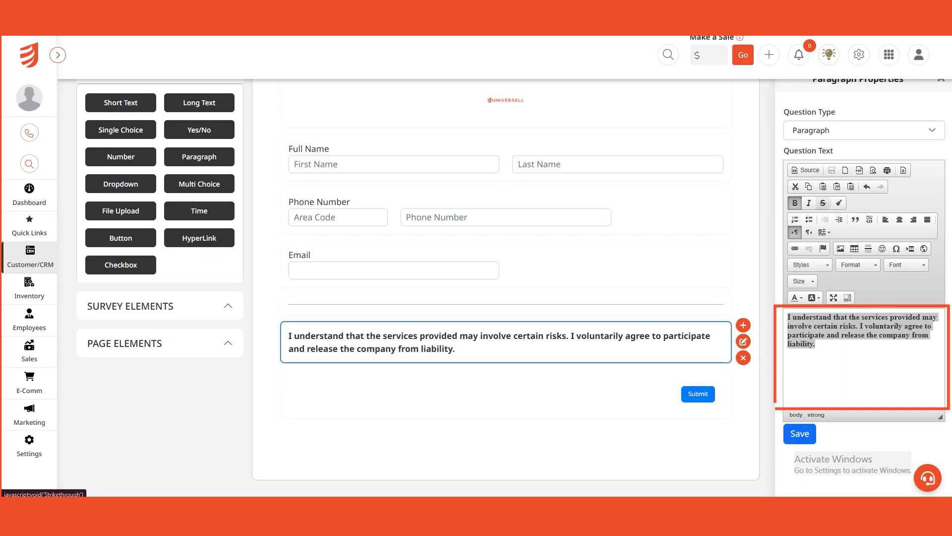
left_click(809, 203)
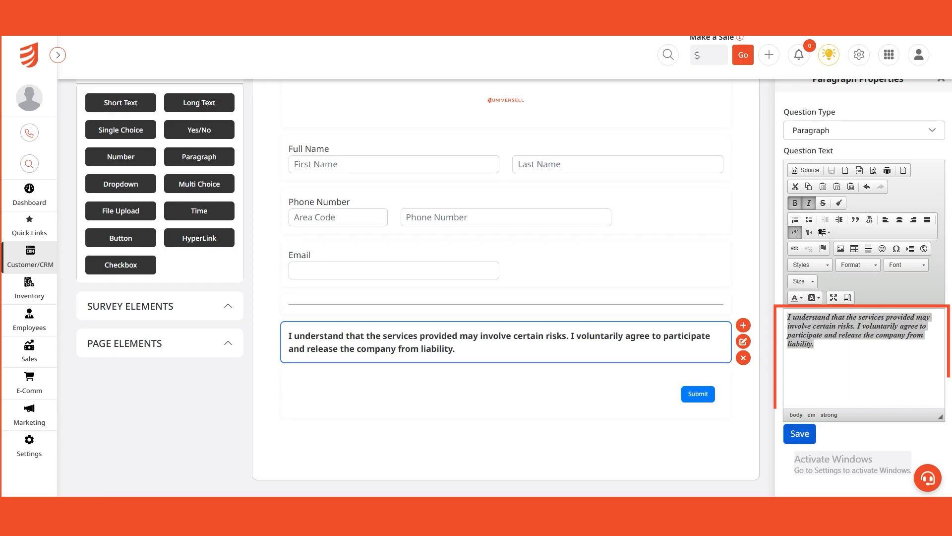
left_click(799, 434)
left_click(698, 393)
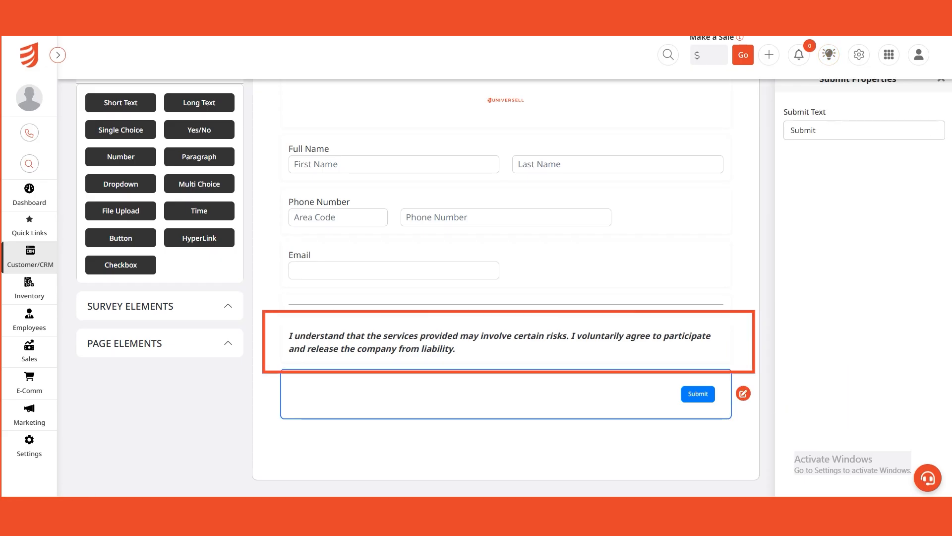
- Add a Yes/No question below the liability paragraph asking "Do you understand and accept the terms and conditions?"
left_click(505, 342)
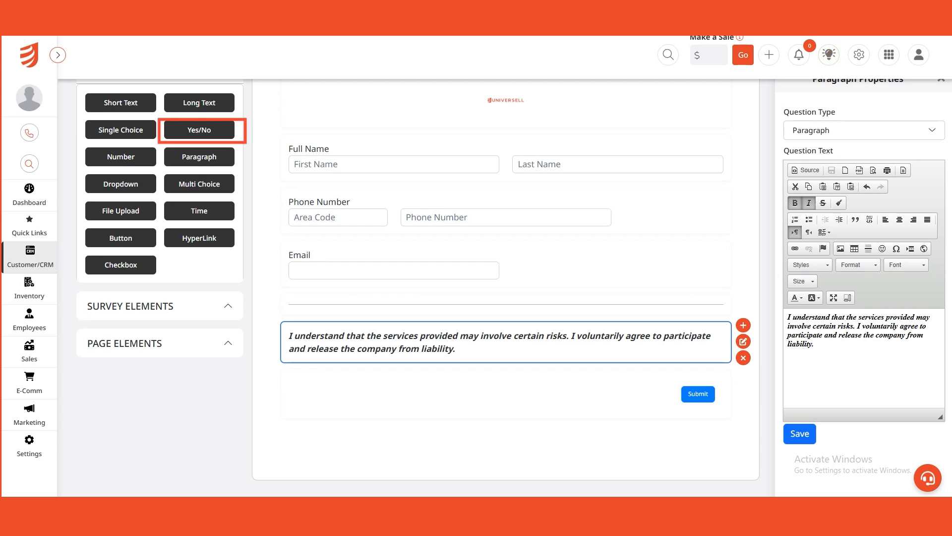
left_click(199, 129)
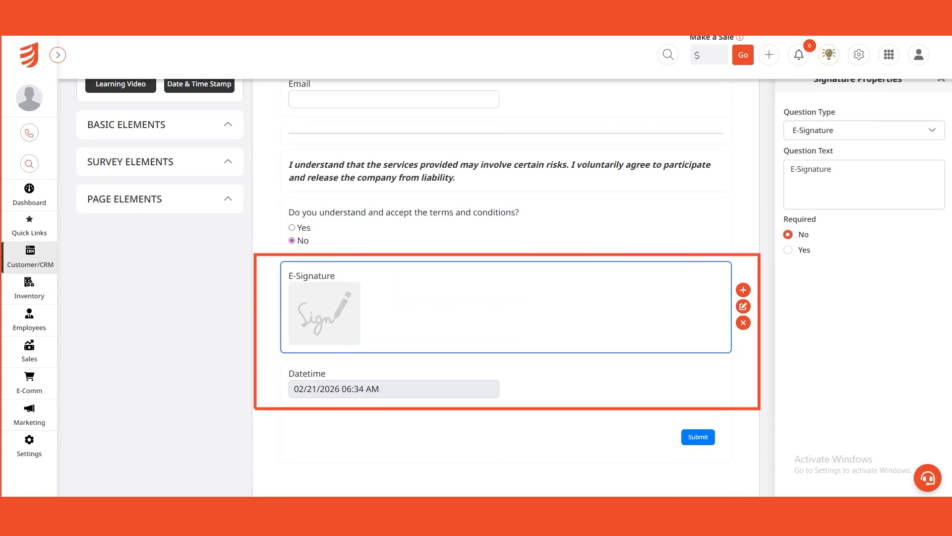
- Save the waiver's form settings with a centered, medium-size submit button colored #FF0000
scroll(506, 288, "up", 1)
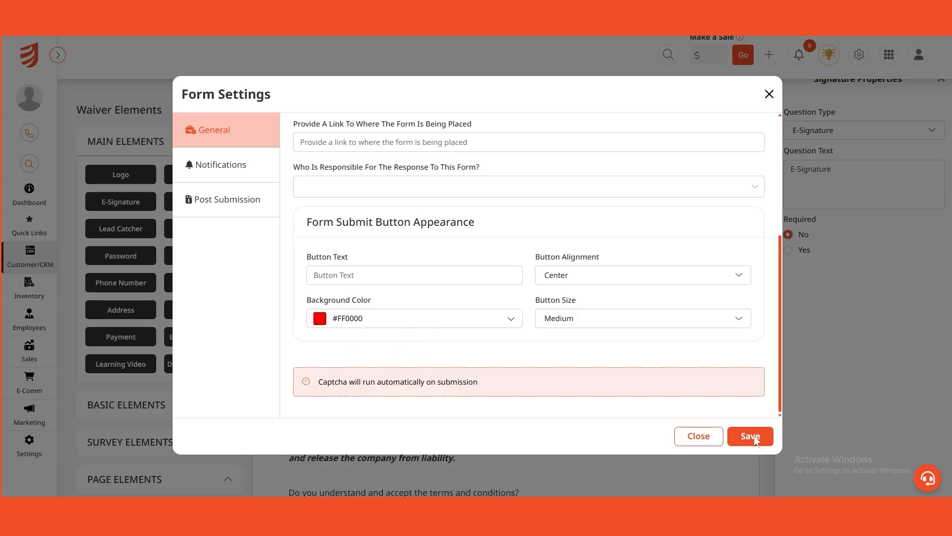
left_click(750, 436)
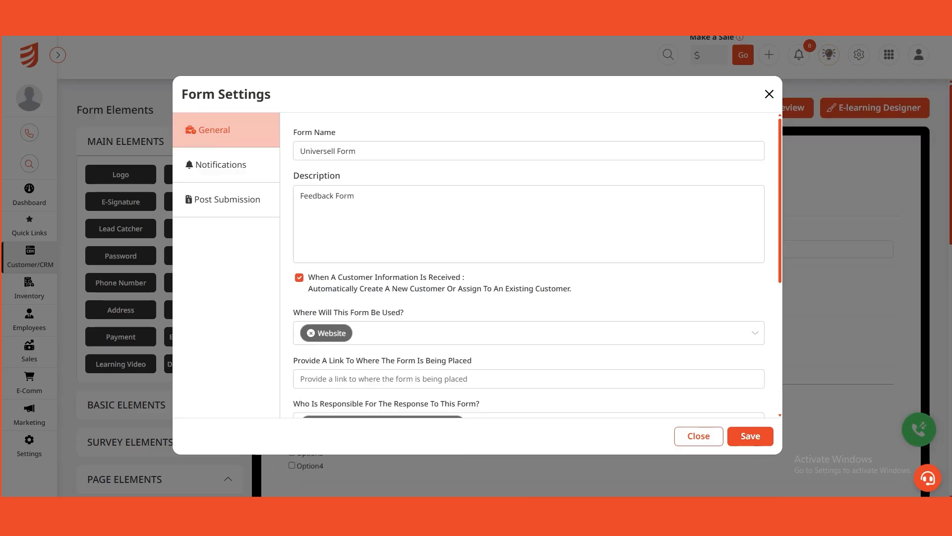
- Review the general, notification and post-submission settings of the Universell Form
scroll(528, 268, "down", 2)
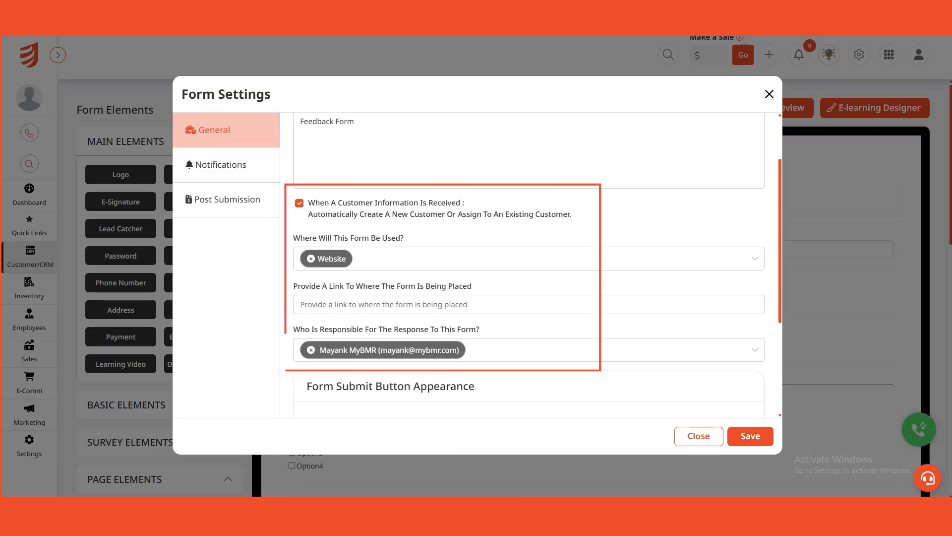
scroll(528, 268, "down", 2)
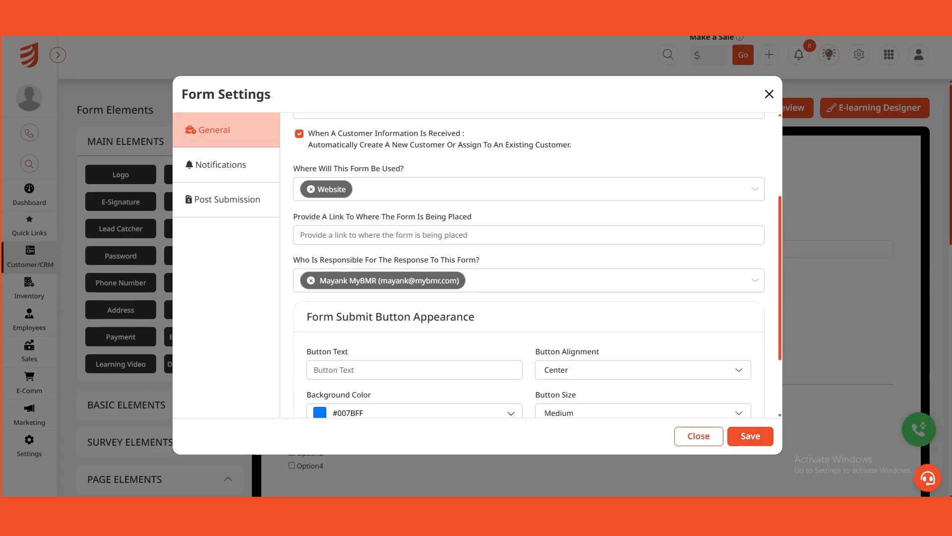
scroll(529, 265, "down", 3)
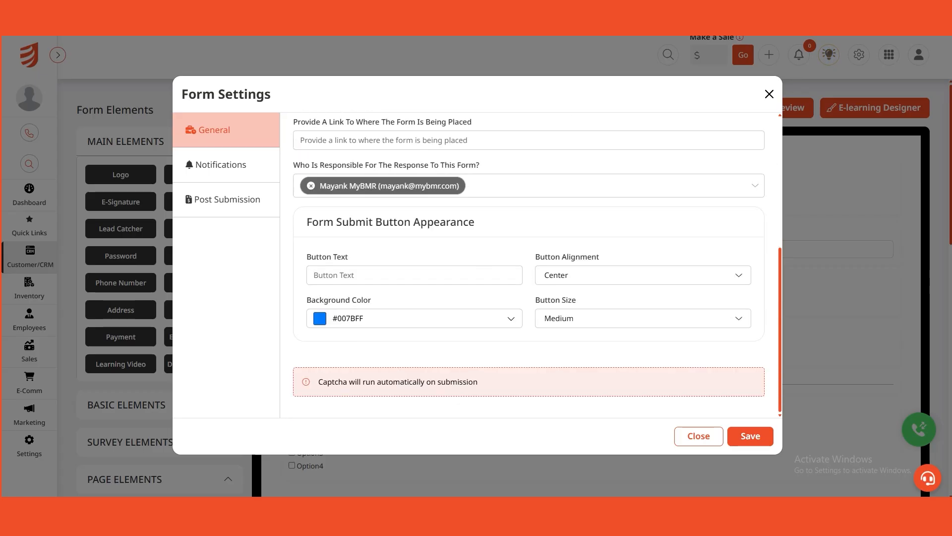
left_click(221, 164)
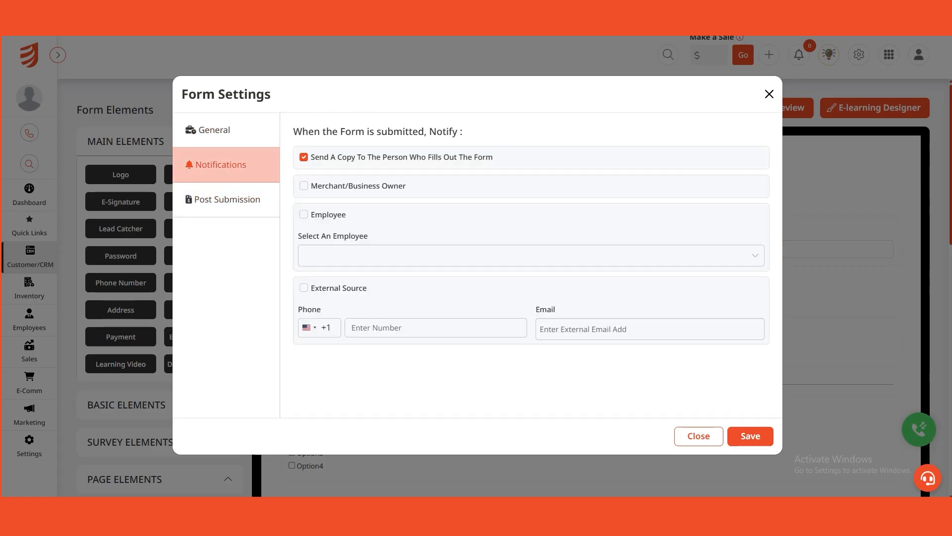
left_click(226, 199)
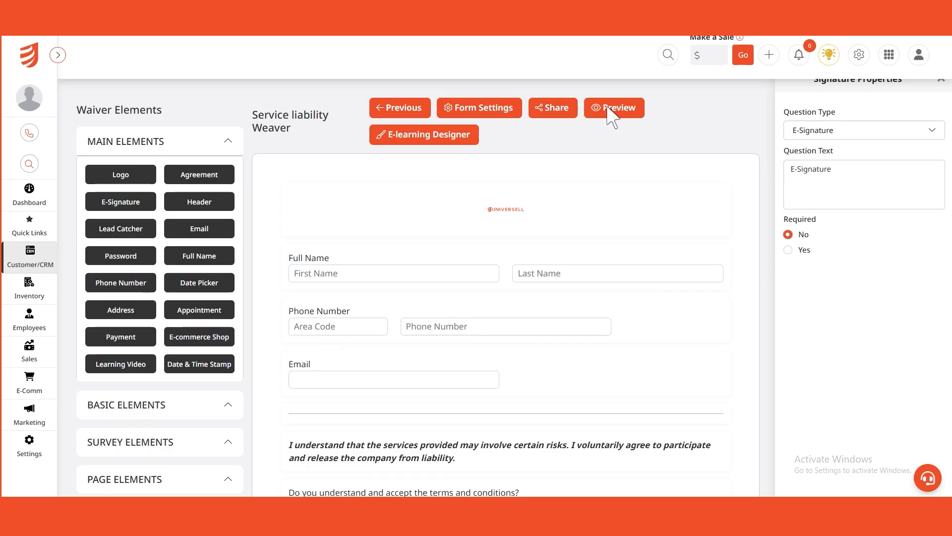
- Preview the Service liability Weaver form and look through it to the end
left_click(617, 117)
scroll(639, 121, "down", 10)
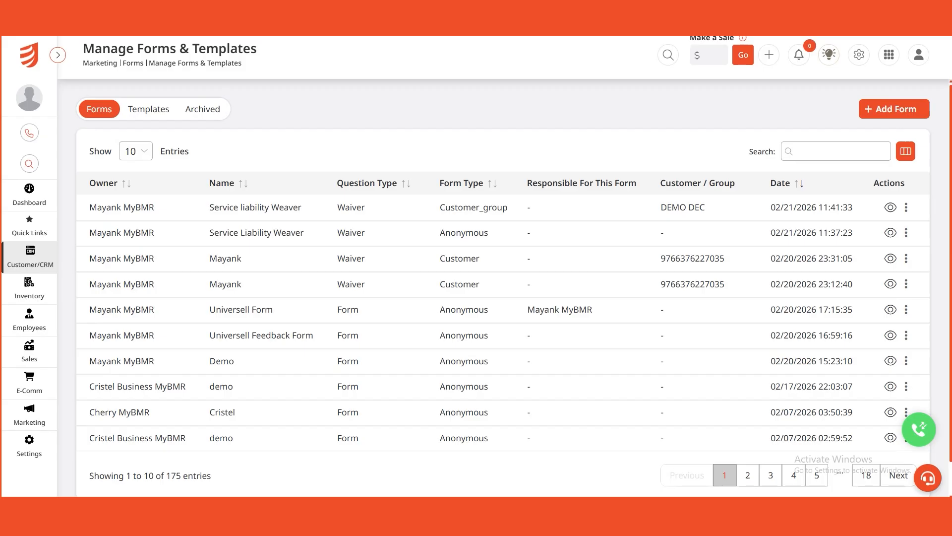
- Start a new anonymous form of type Survey and name it "Customer Satisfaction Survey"
left_click(892, 108)
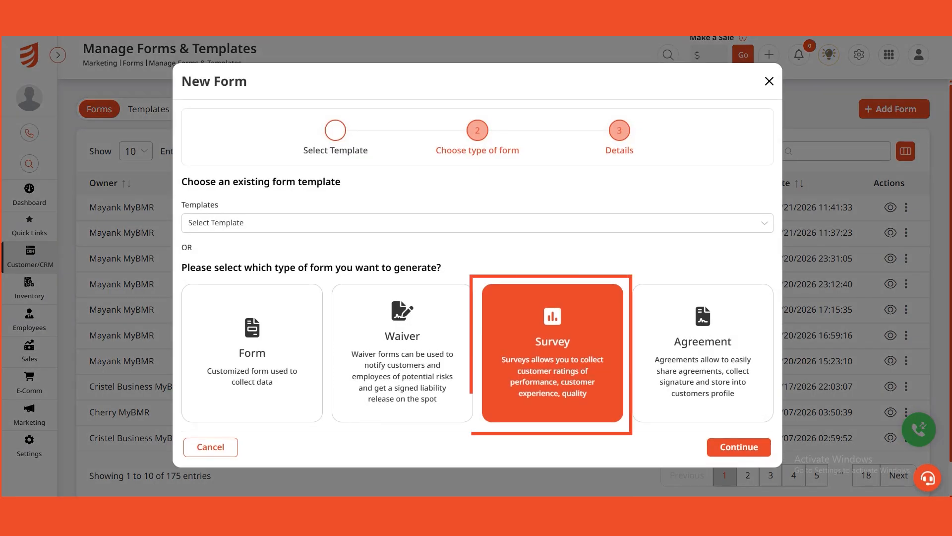
left_click(742, 453)
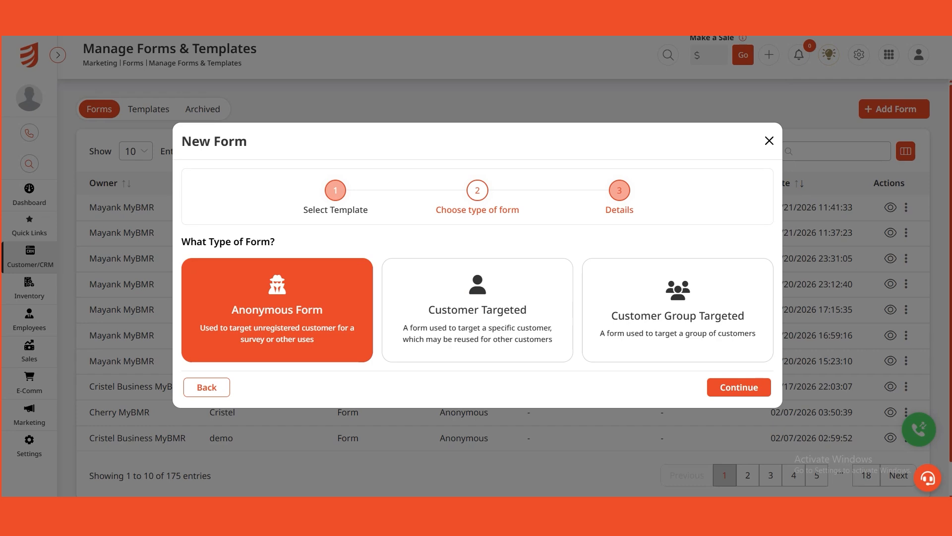
left_click(739, 387)
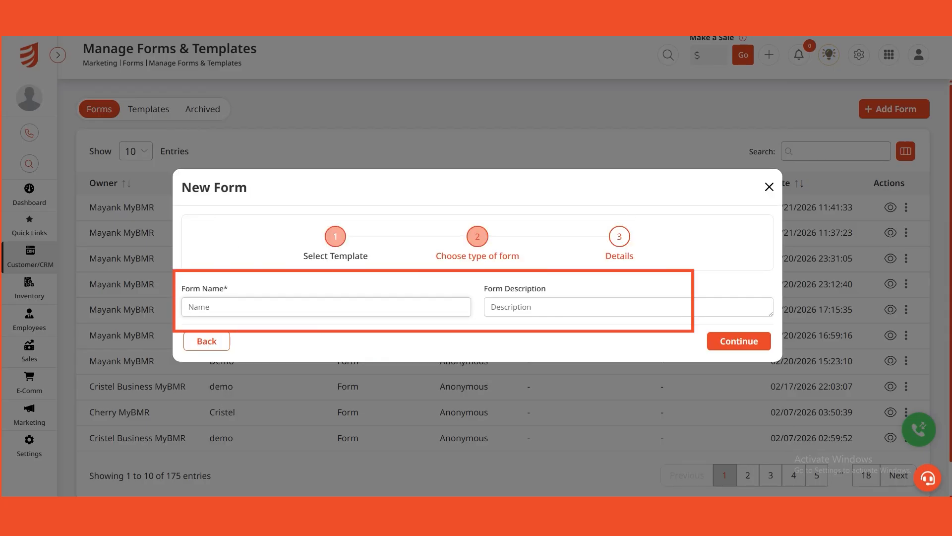
type("Customer Satisfaction Survey")
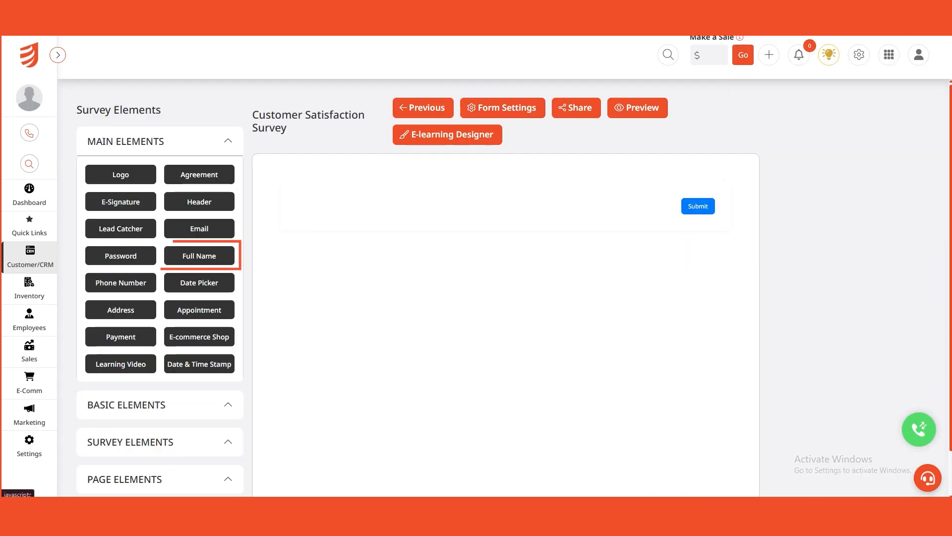
- Add Full Name and Email fields to the survey
left_click(199, 256)
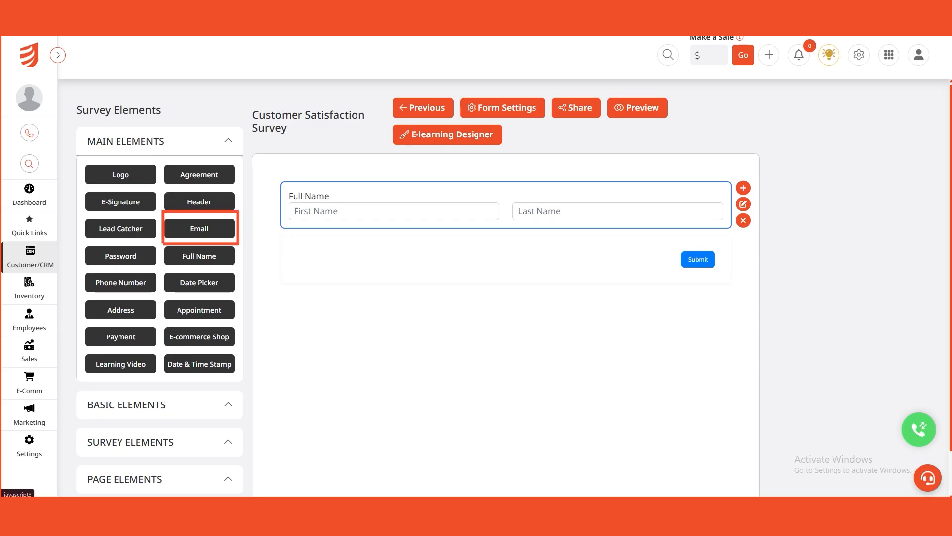
left_click(200, 228)
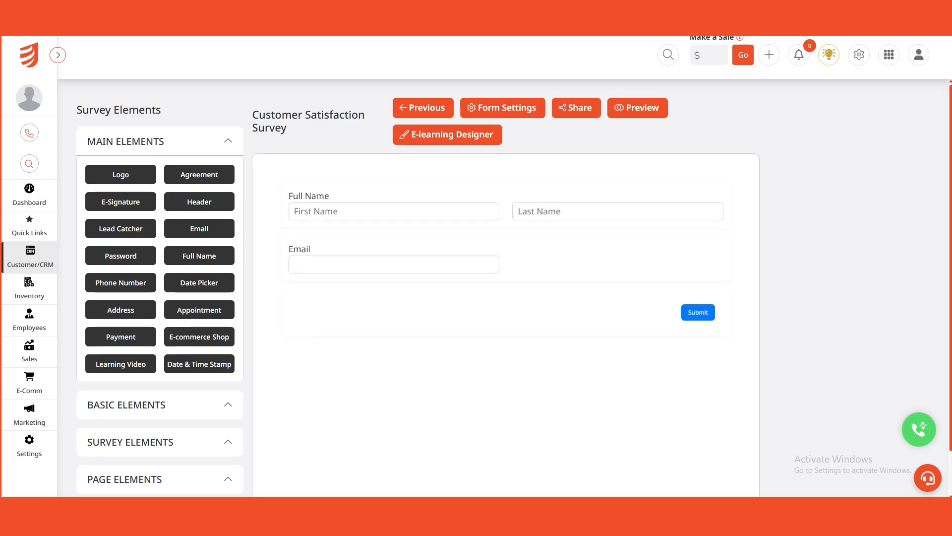
- Add a required Star Rating question asking "How would you rate your overall experience?"
scroll(505, 298, "down", 1)
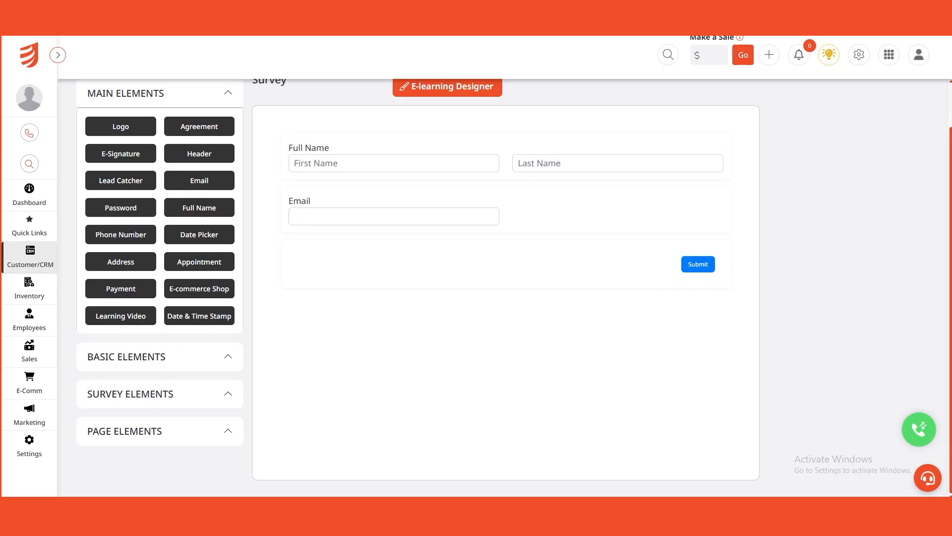
left_click(160, 393)
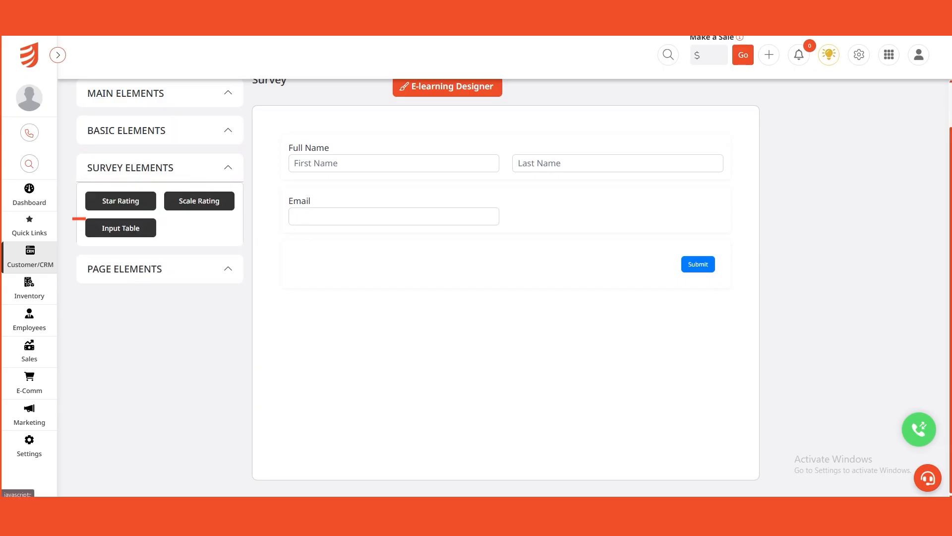
left_click(120, 200)
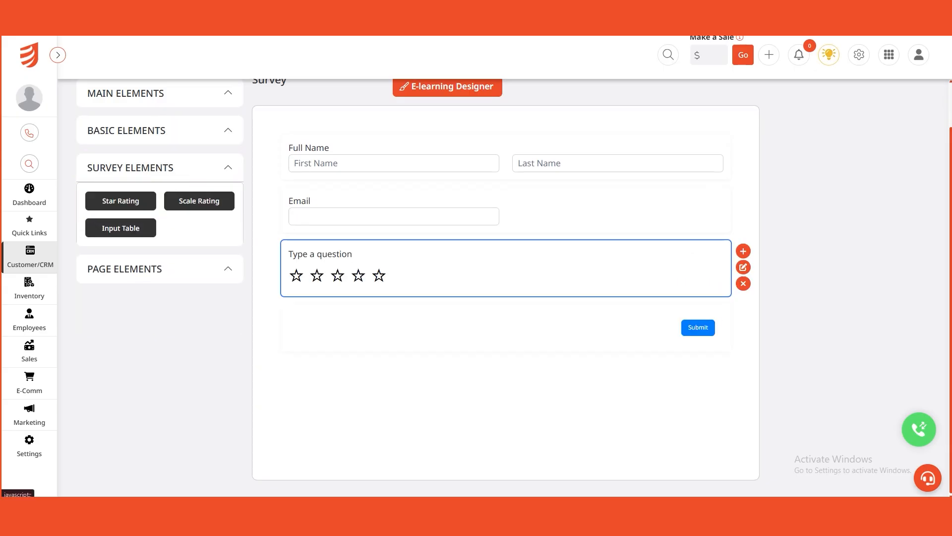
type("How would you rate your overall experience?")
left_click(787, 328)
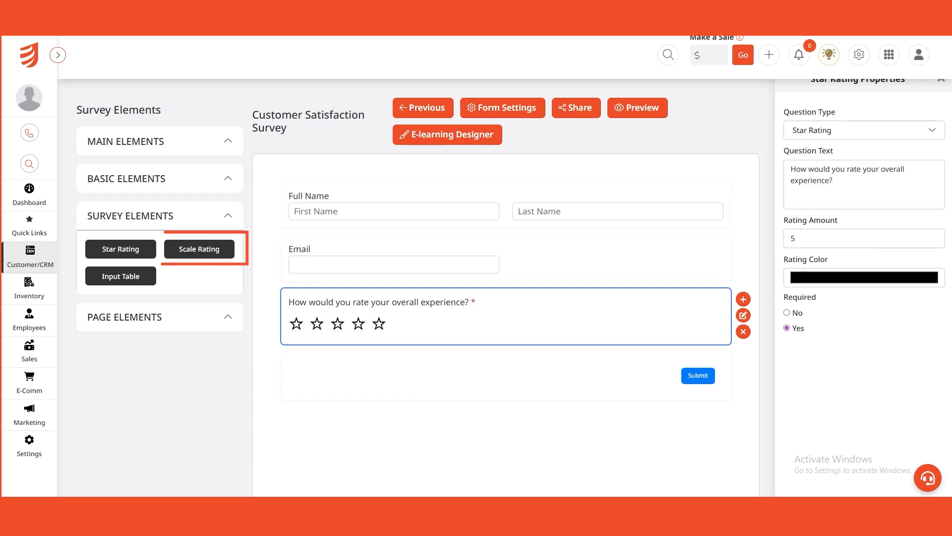
- Add a required Scale Rating question, "On a scale of 1 to 10, how likely are you to recommend us?", with a rating amount of 10
left_click(199, 249)
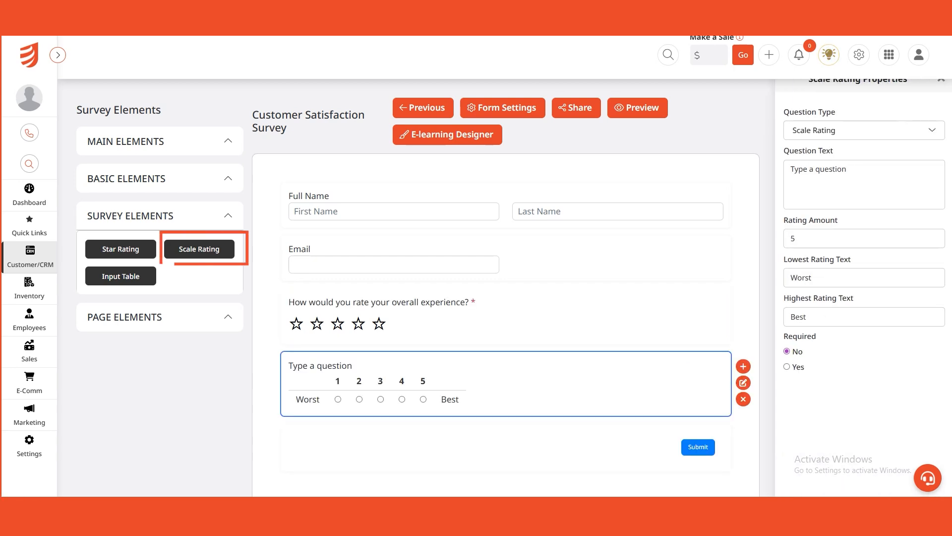
key("ctrl+a")
type("On a scale of 1 to 10, how likely are you to recommend us?")
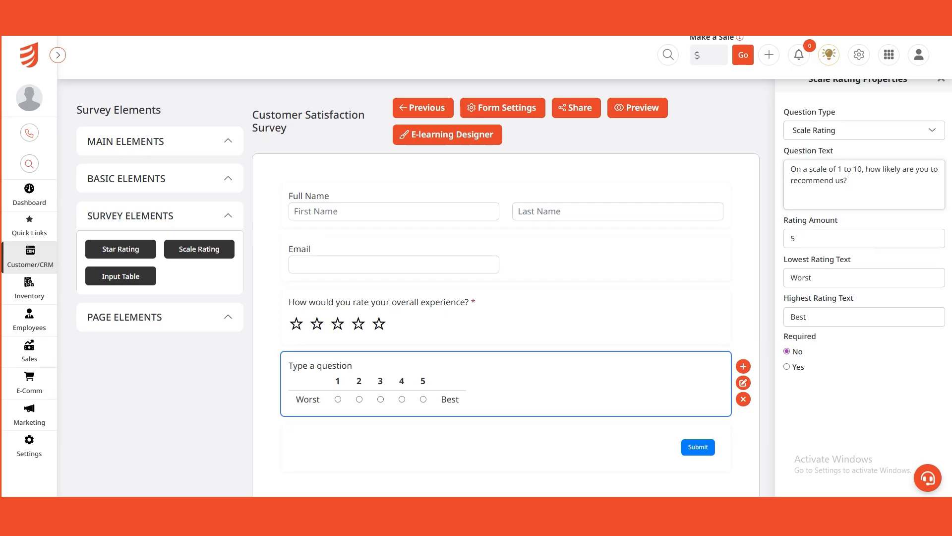
double_click(793, 238)
type("10")
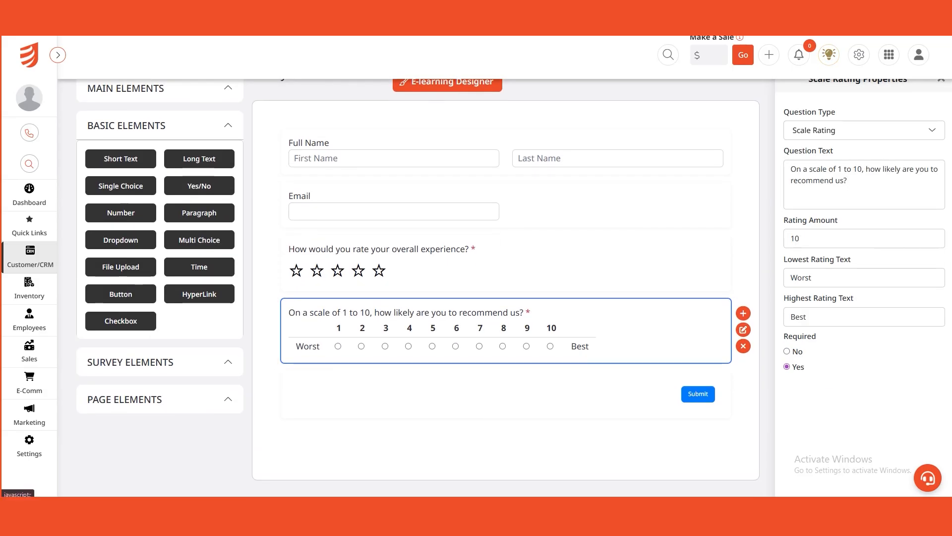
- Add a required Multi Choice question asking "Which service did you use?"
left_click(121, 320)
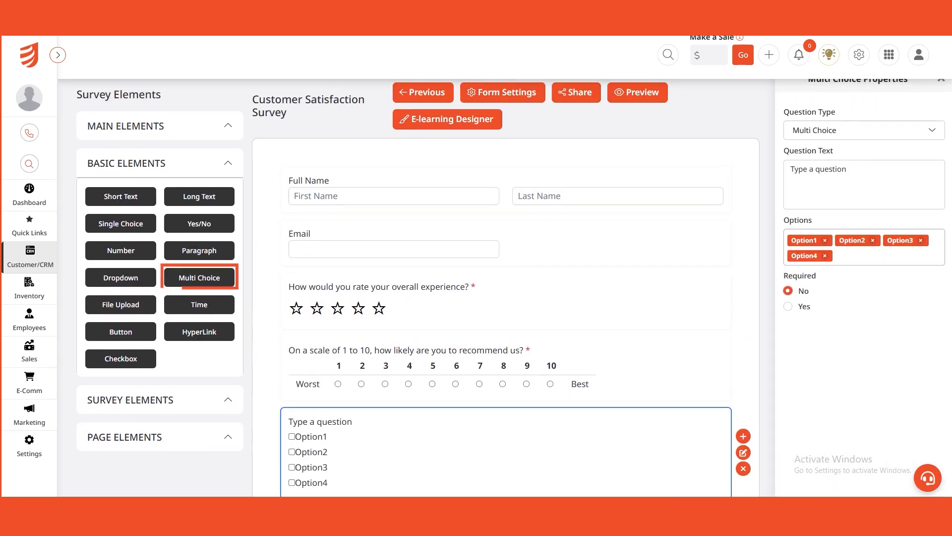
left_click(863, 169)
key("ctrl+a")
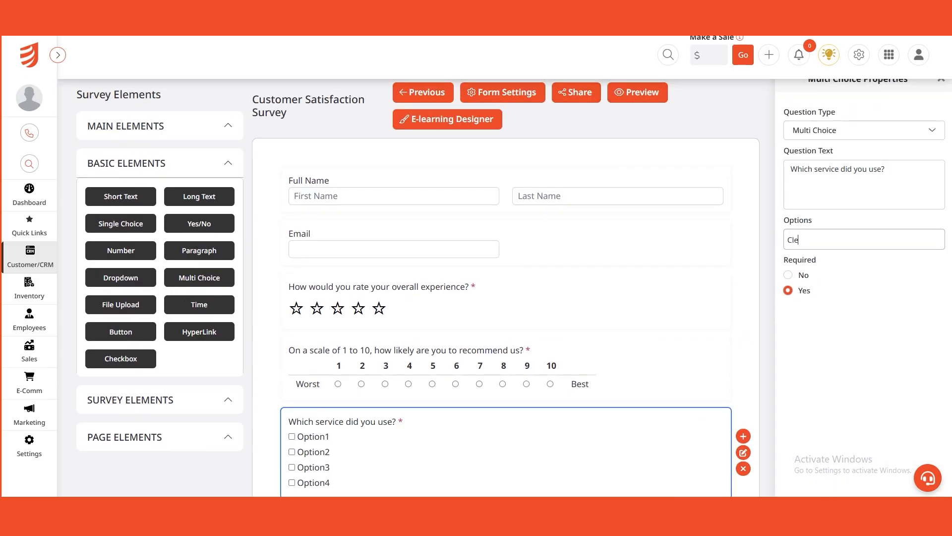
- Enter Cleaning, Maintainance, Installation and Consultation as the options of the service question
type("aning")
key("Return")
type("Maintainance")
key("Return")
type("Installation")
key("Return")
type("Consultation")
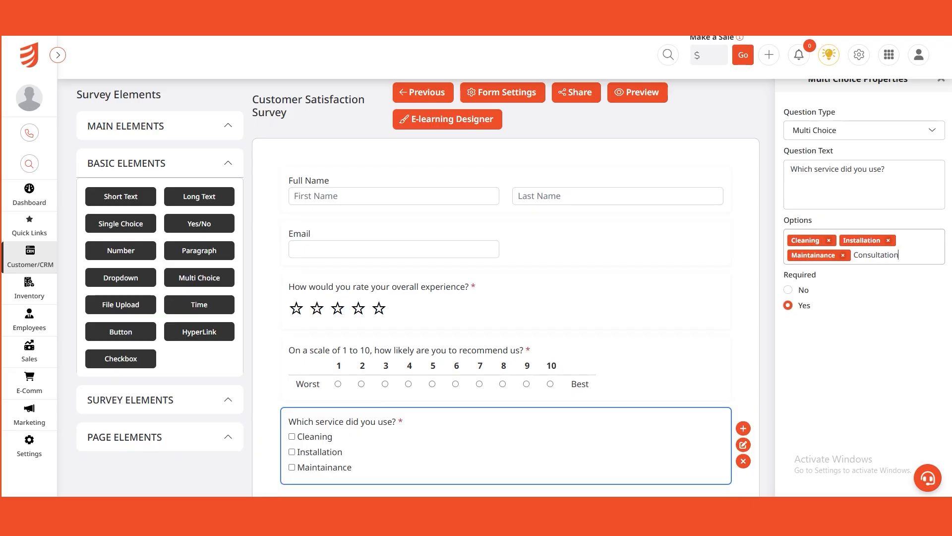
key("Return")
scroll(496, 288, "down", 3)
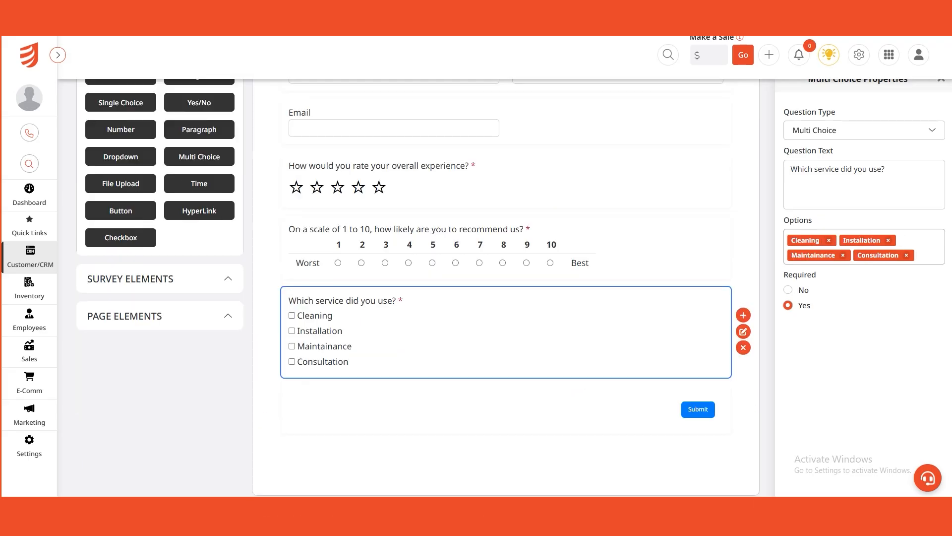
- Shift the color picker's hue to blue in the survey's design properties and save them
scroll(480, 195, "up", 3)
left_click(480, 196)
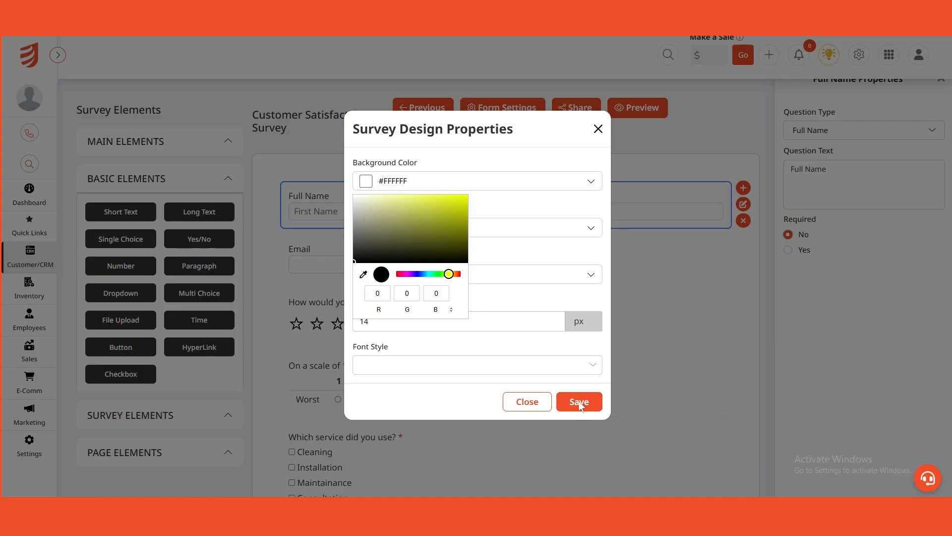
left_click_drag(448, 274, 422, 274)
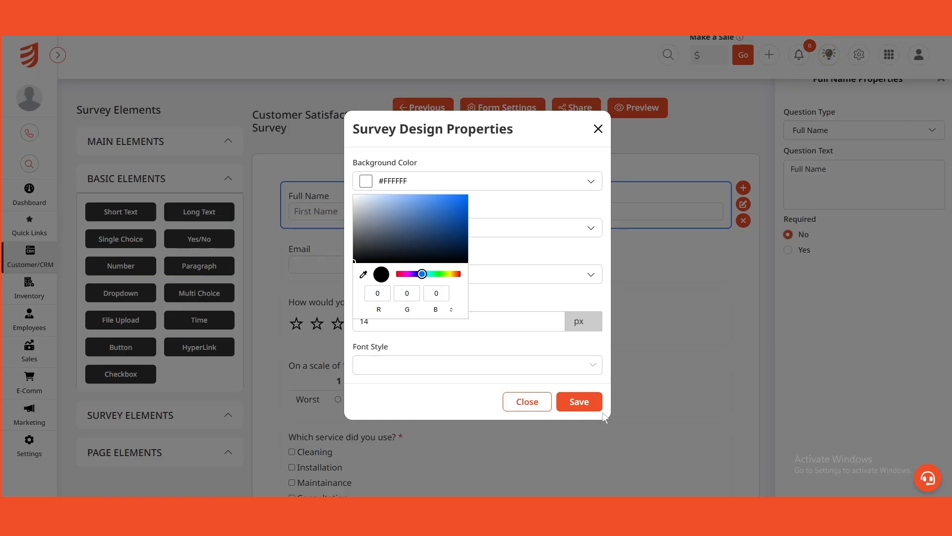
left_click(585, 405)
left_click(583, 405)
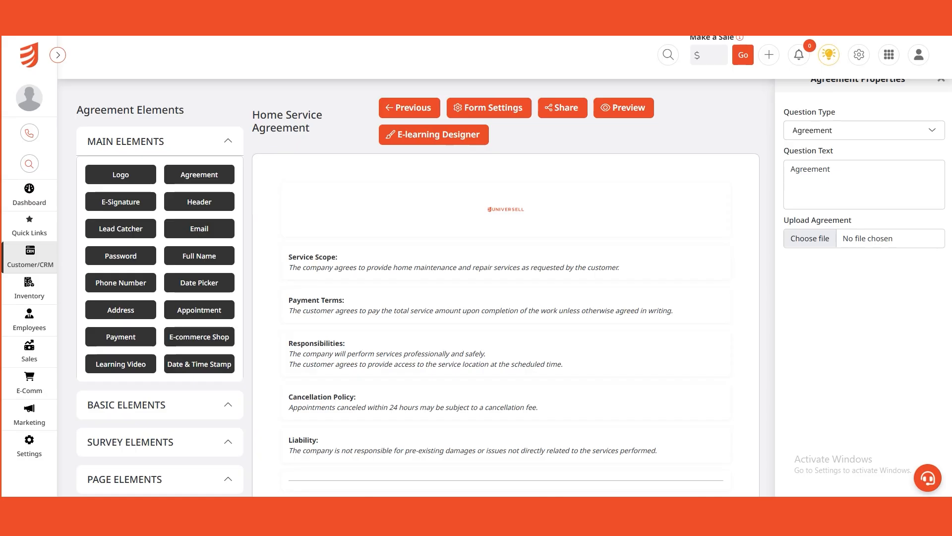
- Review the agreement's General, Notifications and Post Submission form settings, and save them
left_click(489, 108)
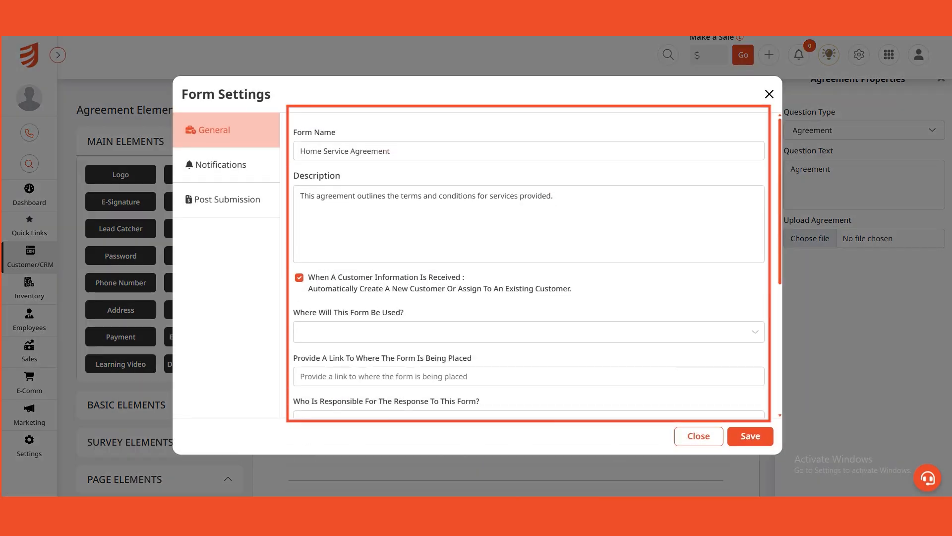
scroll(529, 267, "down", 5)
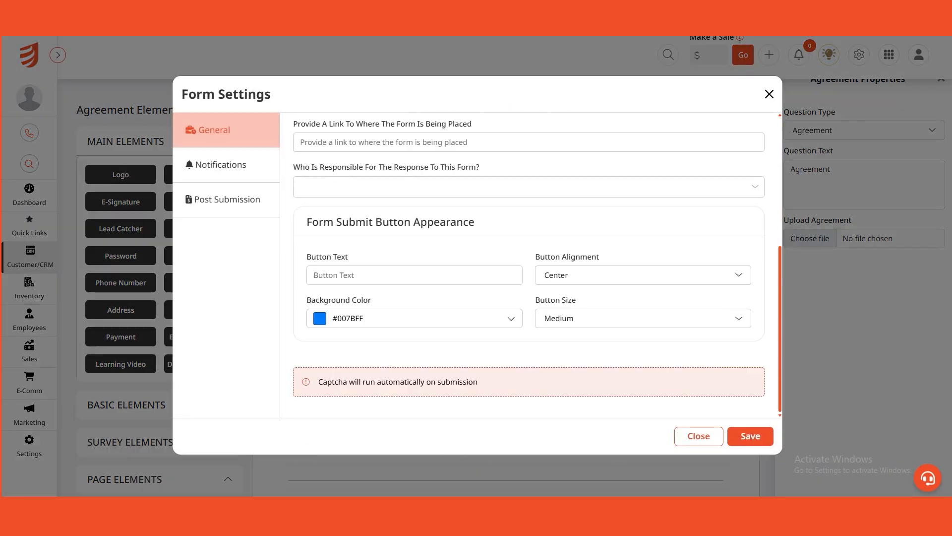
scroll(529, 266, "up", 5)
left_click(221, 165)
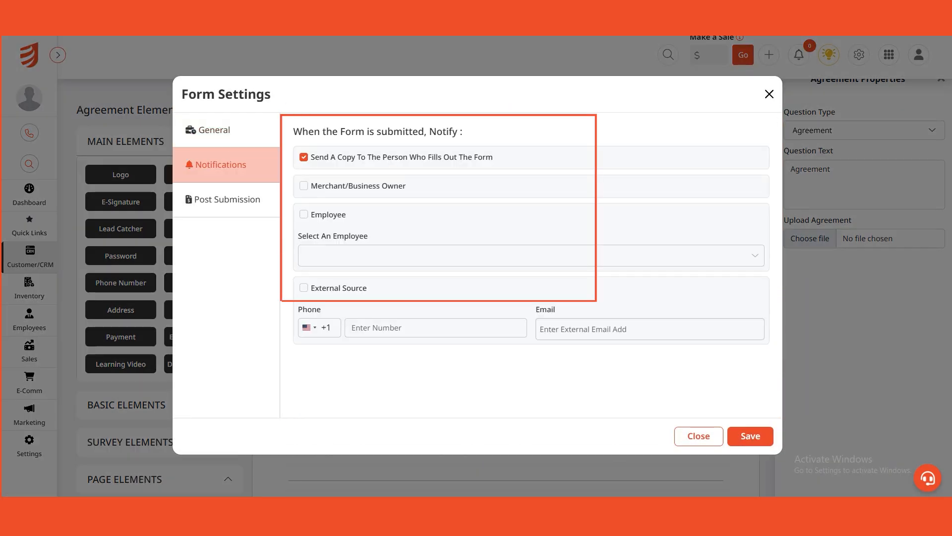
left_click(227, 199)
scroll(529, 267, "down", 5)
scroll(529, 267, "up", 5)
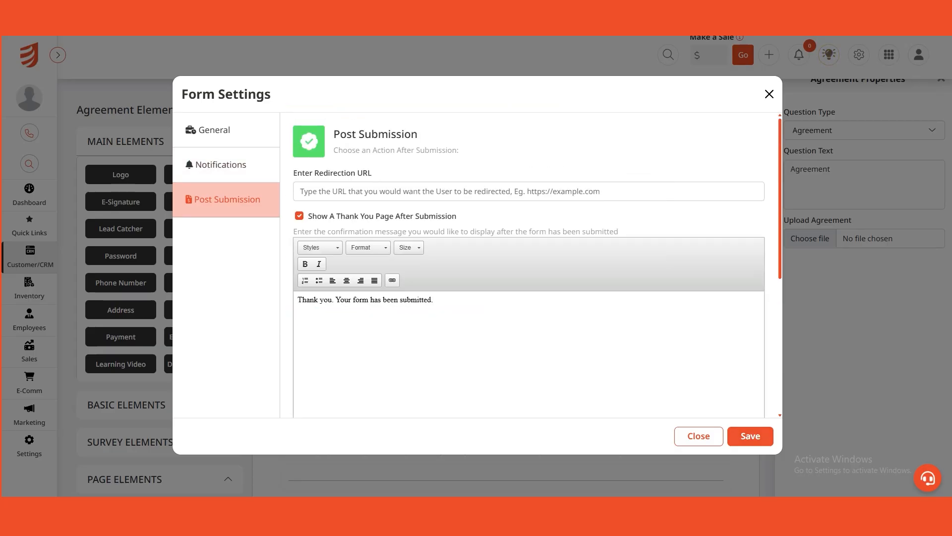
left_click(759, 436)
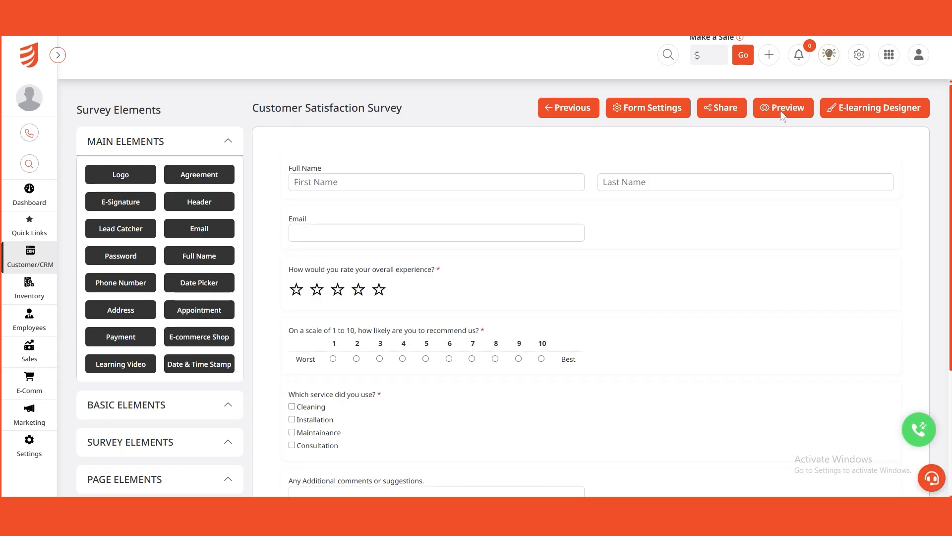
- Preview the Customer Satisfaction Survey
left_click(782, 115)
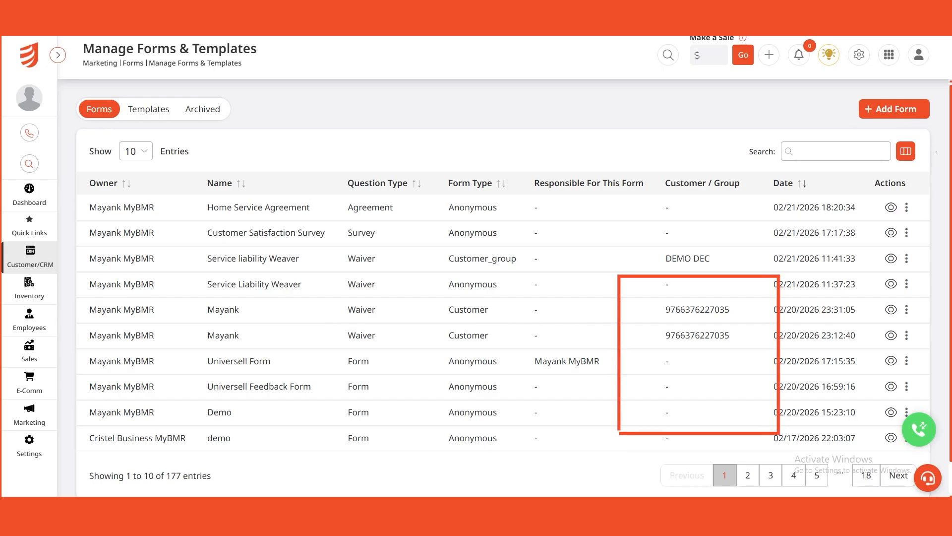
- Create an anonymous Agreement form named "Home Service Agreement" with the description "This agreement outlines the terms and conditions for services provided"
left_click(901, 112)
left_click(709, 370)
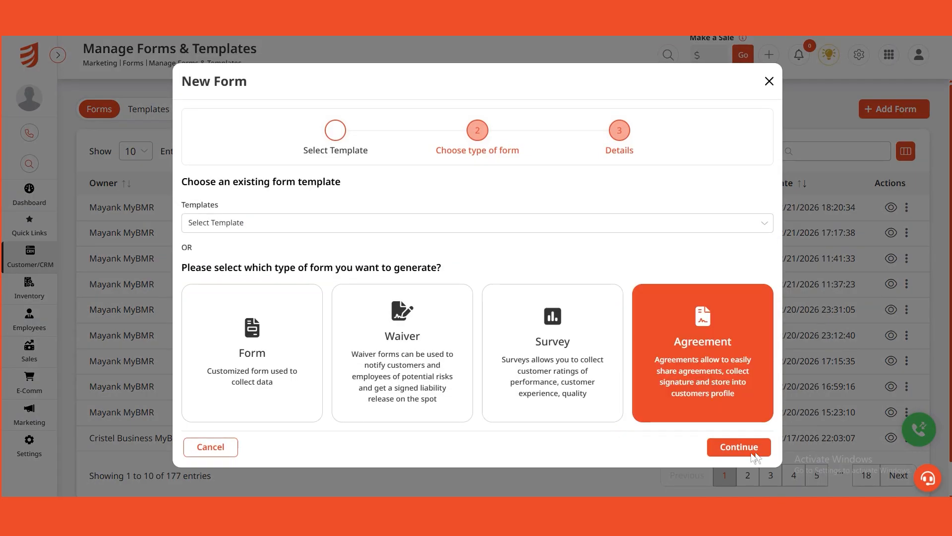
left_click(742, 451)
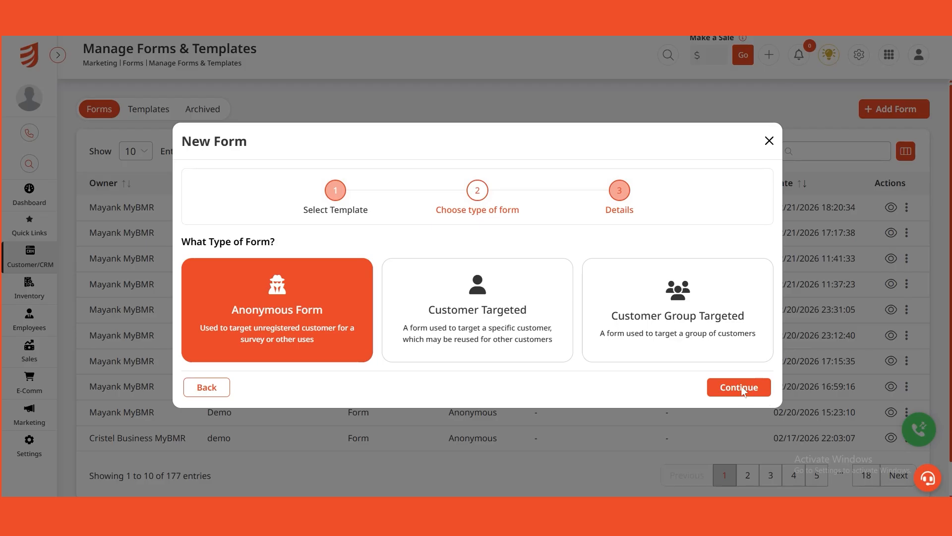
left_click(766, 397)
type("Home Service Agreement")
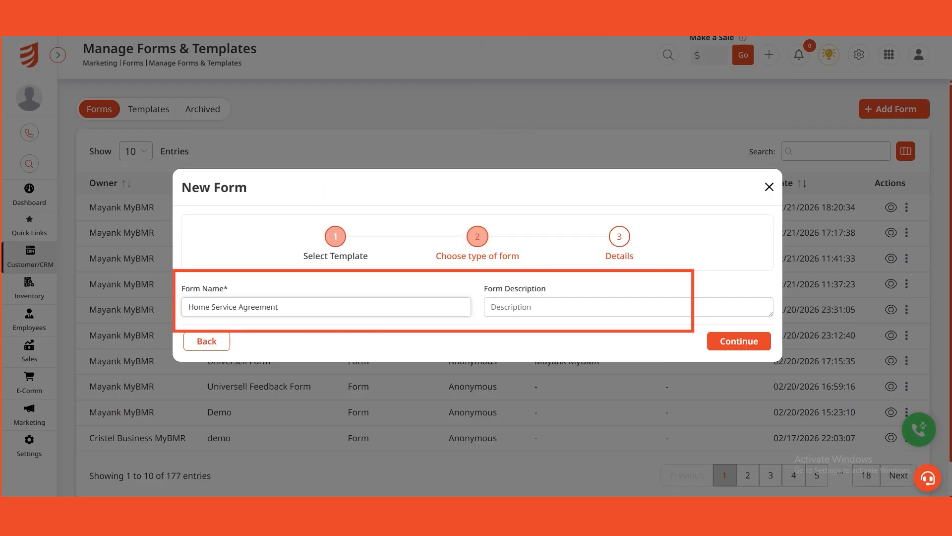
left_click(511, 307)
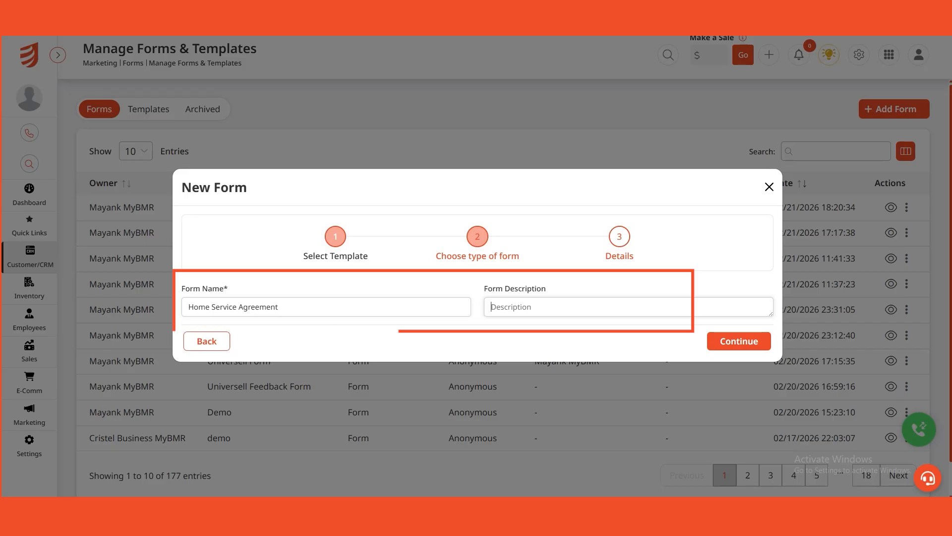
type("This agreement outlines the terms and conditions for services provided")
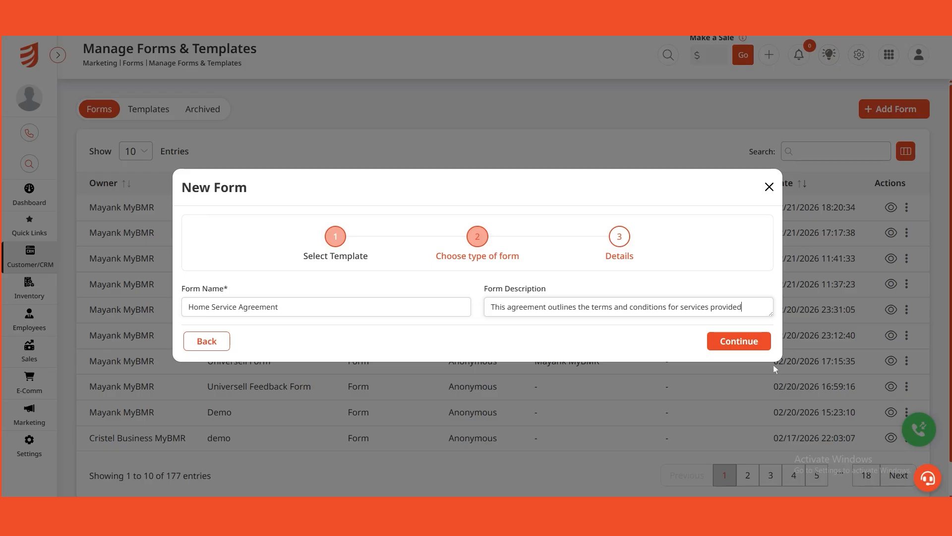
left_click(740, 342)
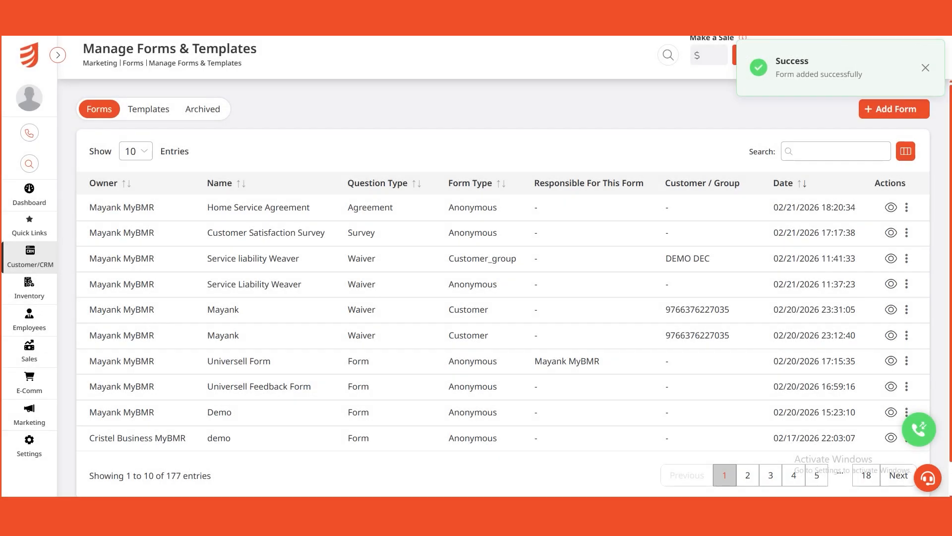
- Add a Logo element to the agreement, upload the Universell logo and set its height to 80
left_click(120, 174)
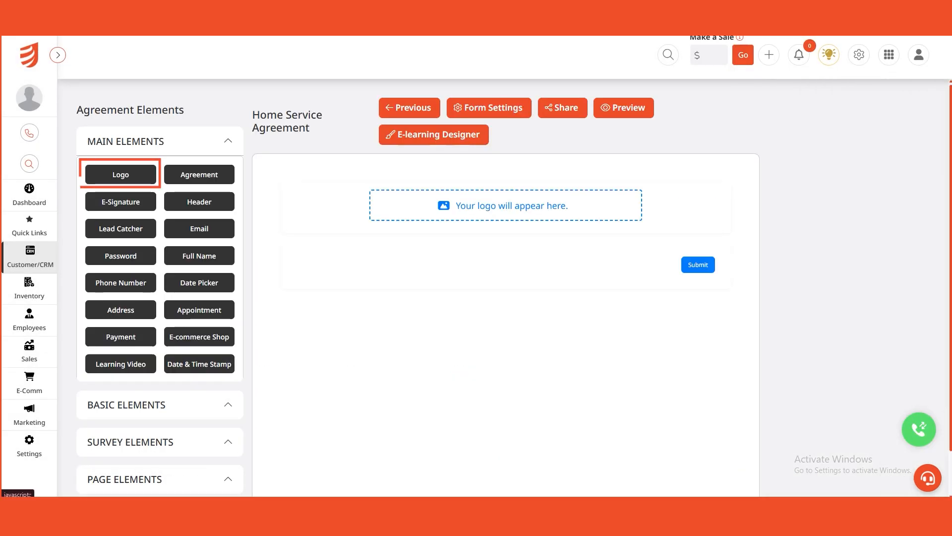
left_click(922, 169)
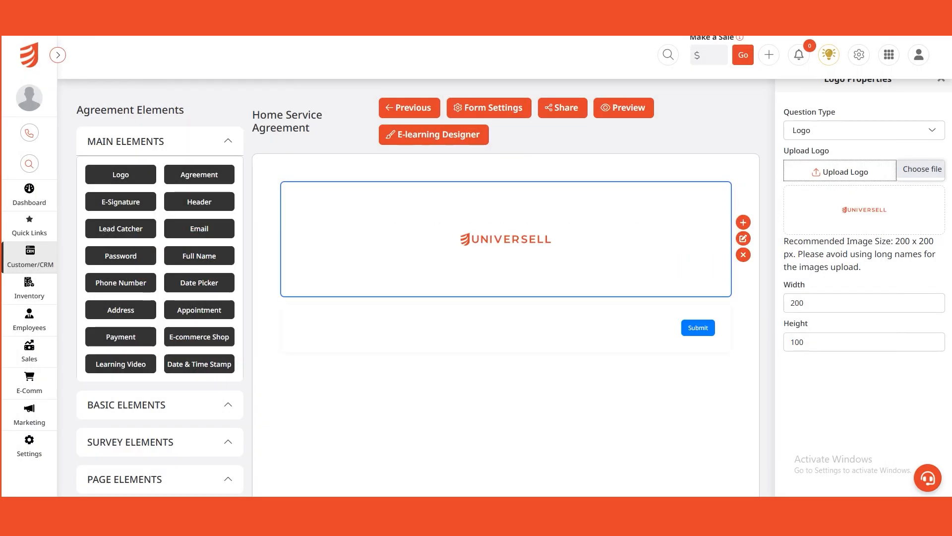
double_click(797, 342)
type("80")
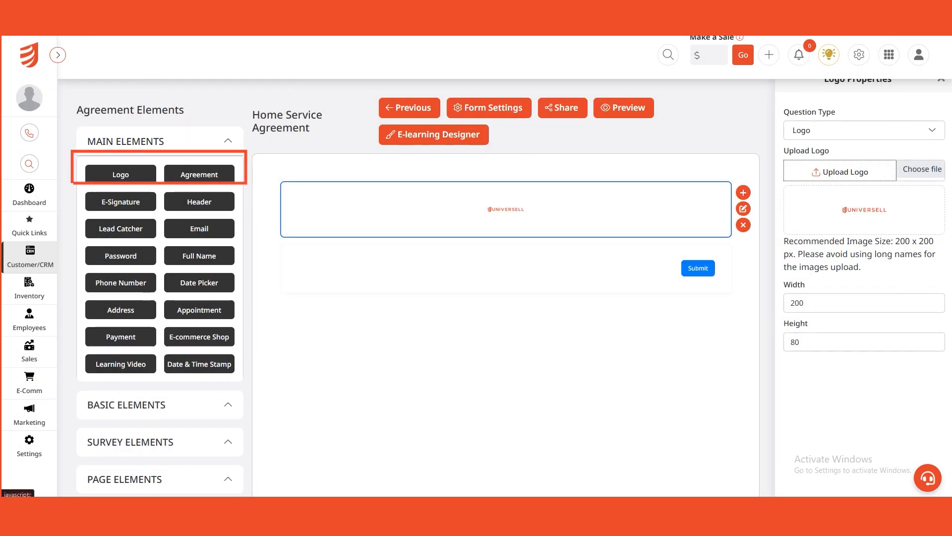
- Add a paragraph with bold heading "Service Scope:" and italic text "The company agrees to provide home maintenance and repair services as requested by the customer."
left_click(160, 405)
left_click(199, 266)
key("ctrl+a")
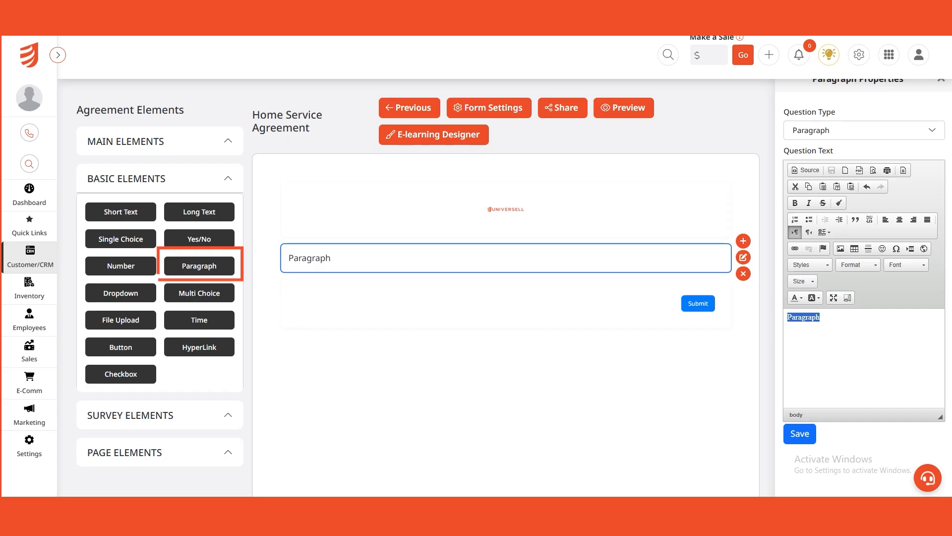
type("Service Scope: The company agrees to provide home maintenance and repair services as requested by the customer.")
left_click_drag(836, 317, 788, 317)
left_click(795, 203)
left_click_drag(831, 344, 788, 326)
left_click(809, 202)
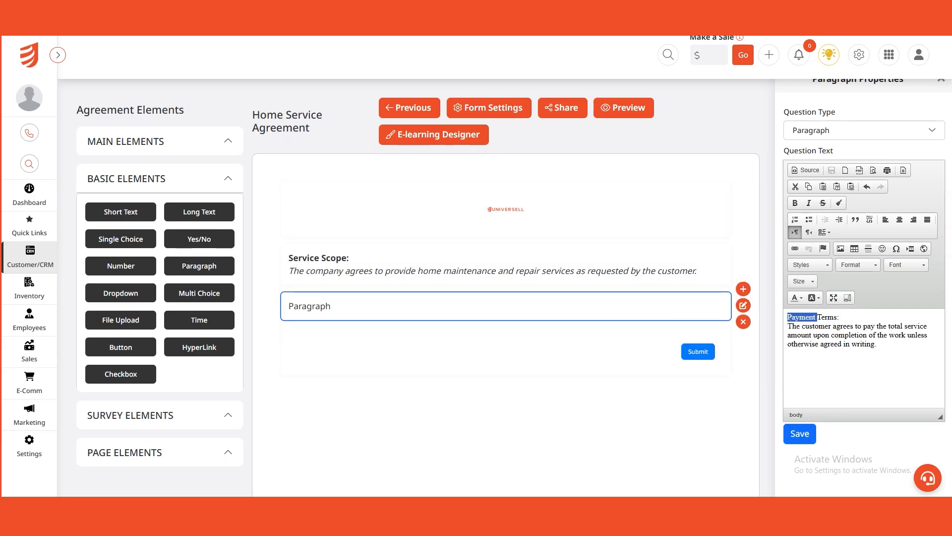
- Make the "Payment Terms:" heading bold and the sentence beneath it italic, and save the paragraph
left_click(794, 203)
left_click_drag(878, 344, 787, 325)
left_click(808, 203)
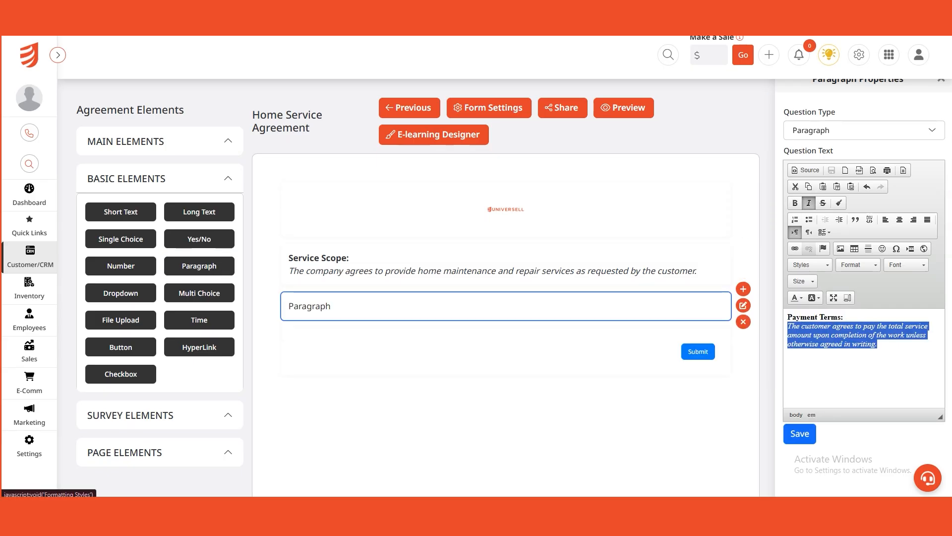
left_click(824, 369)
left_click(799, 433)
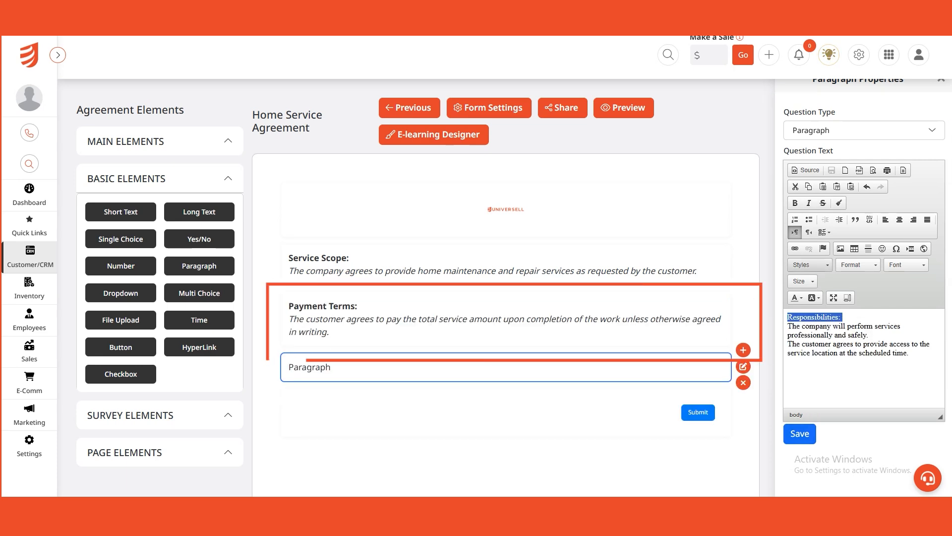
- Make the "Responsibilities:" heading bold and the two sentences beneath it italic, and save the paragraph
left_click(795, 202)
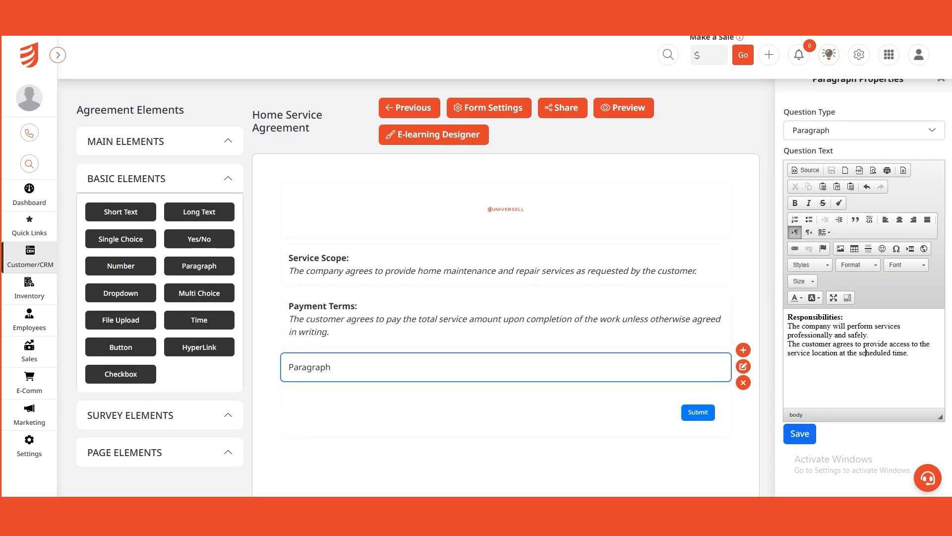
triple_click(866, 353)
left_click_drag(788, 326, 909, 353)
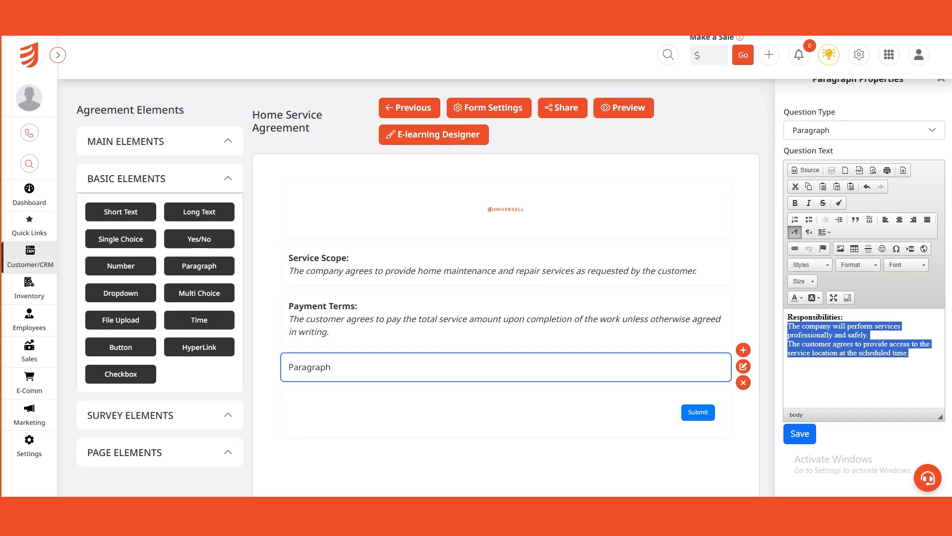
left_click(809, 203)
left_click(799, 433)
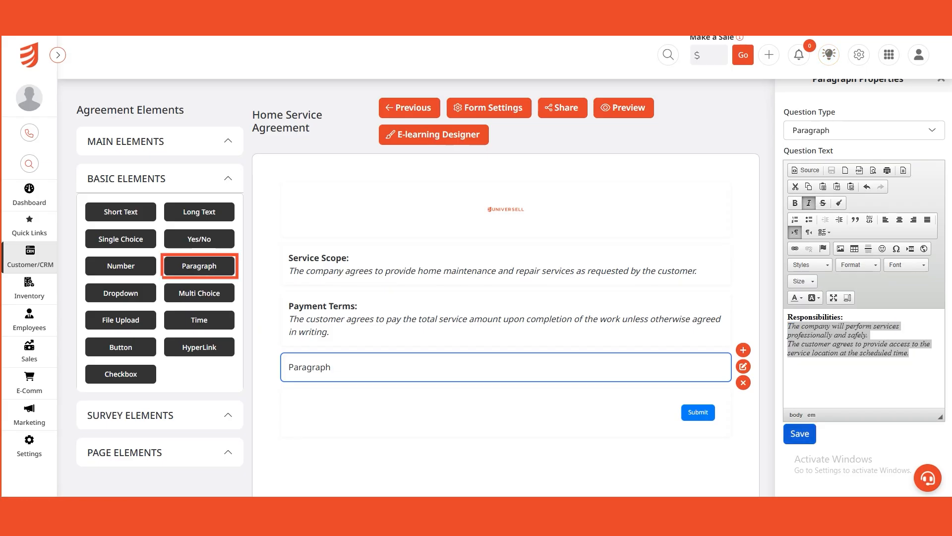
- Add a paragraph with bold heading "Cancellation Policy:" and italic text "Appointments canceled within 24 hours may be subject to a cancellation fee."
scroll(506, 288, "down", 1)
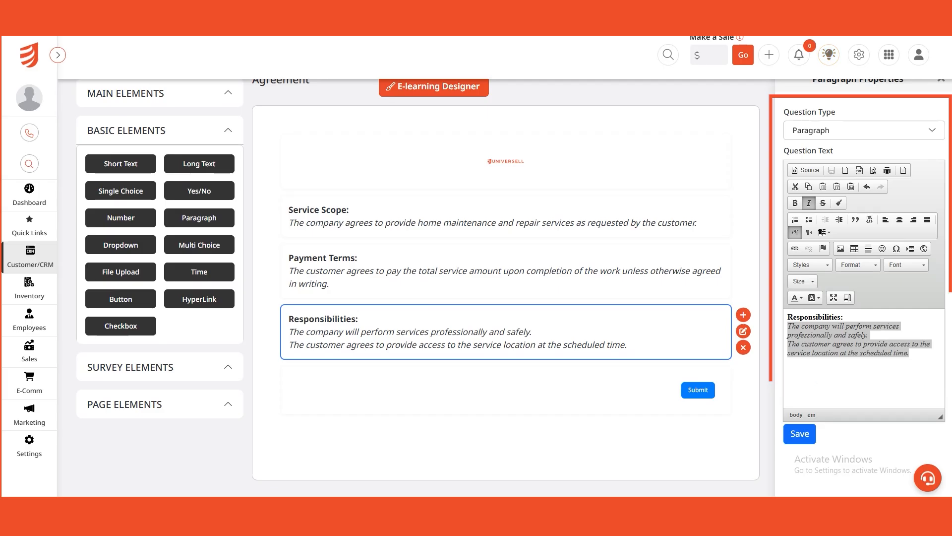
left_click(198, 217)
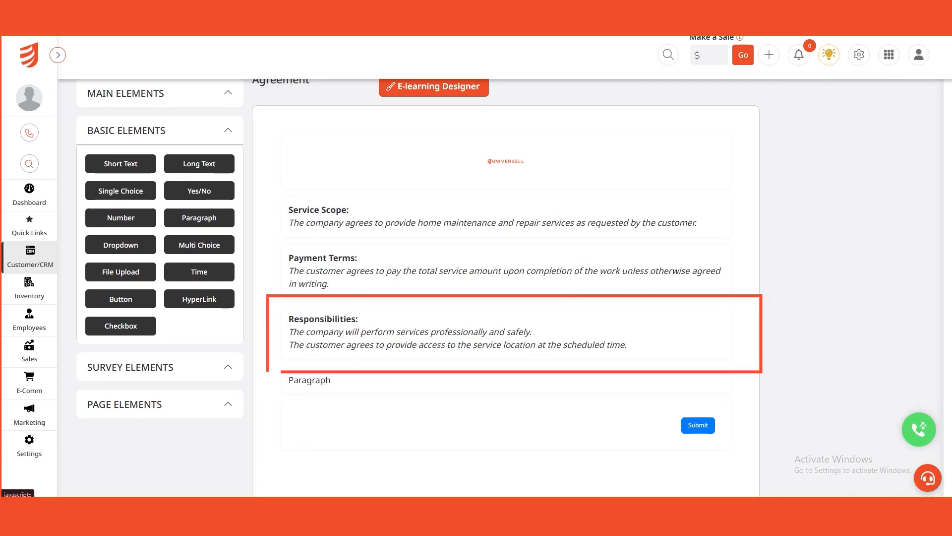
double_click(804, 317)
type("Cancellation Policy: Appointments canceled within 24 hours may be subject to a cancellation fee.")
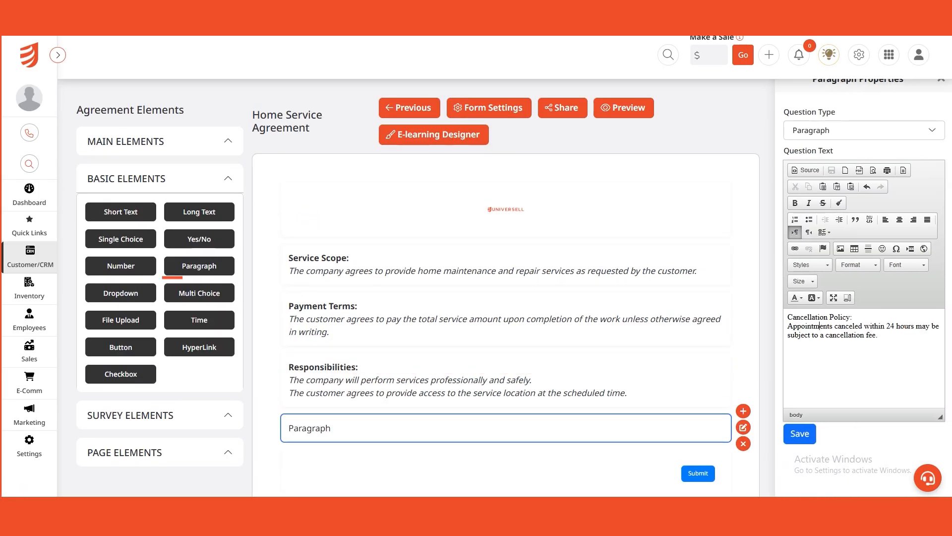
triple_click(813, 317)
left_click(795, 203)
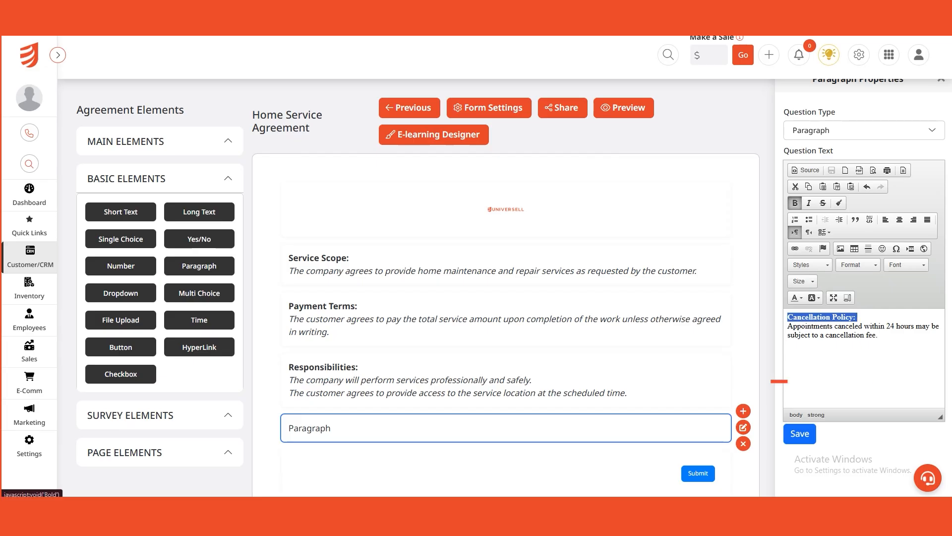
triple_click(823, 326)
left_click(809, 203)
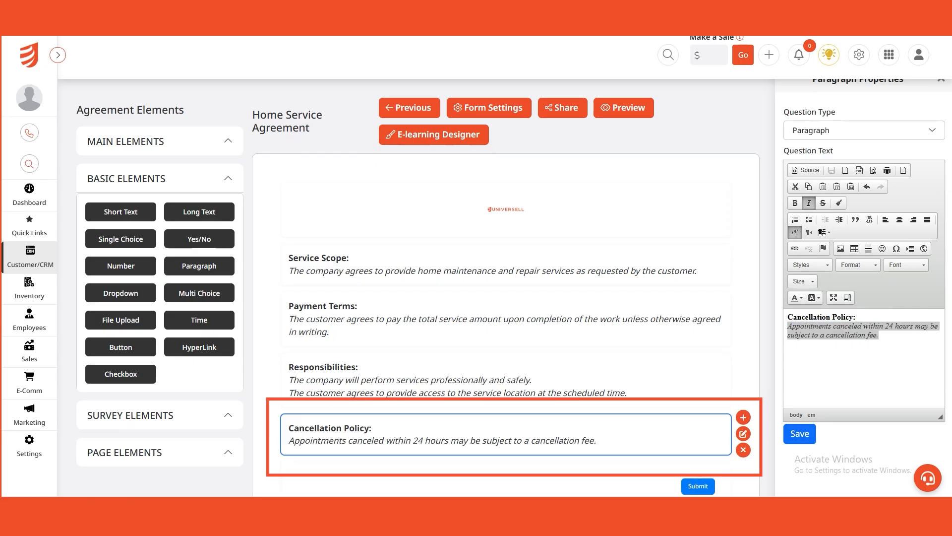
- Add a paragraph with bold heading "Liability:" and italic text "The company is not responsible for pre-existing damages or issues not directly related to the services performed."
scroll(506, 287, "down", 2)
left_click(200, 175)
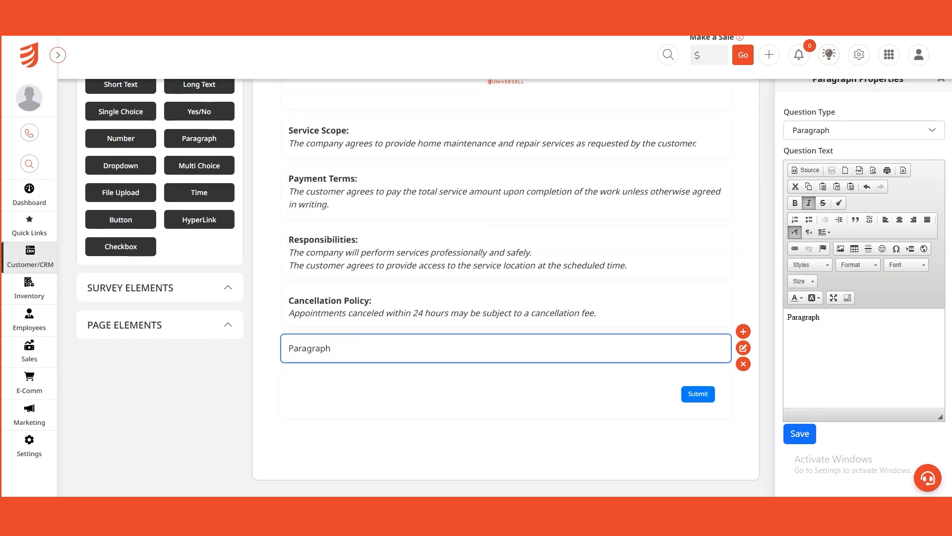
double_click(803, 317)
type("Liability: The company is not responsible for pre-existing damages or issues not directly related to the services performed.")
mouse_move(850, 344)
left_mouse_down()
mouse_move(815, 344)
mouse_move(788, 326)
left_mouse_up()
triple_click(801, 344)
triple_click(816, 326)
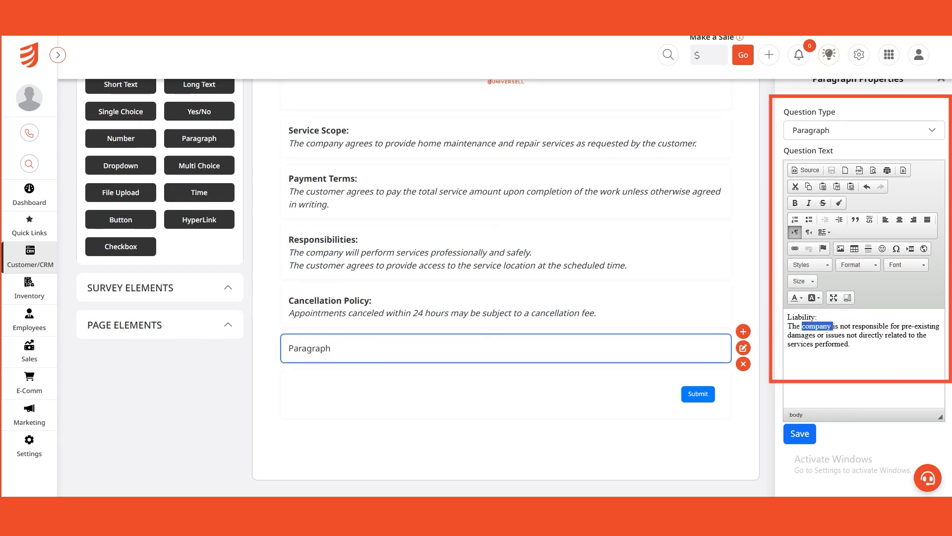
triple_click(801, 317)
left_click(795, 204)
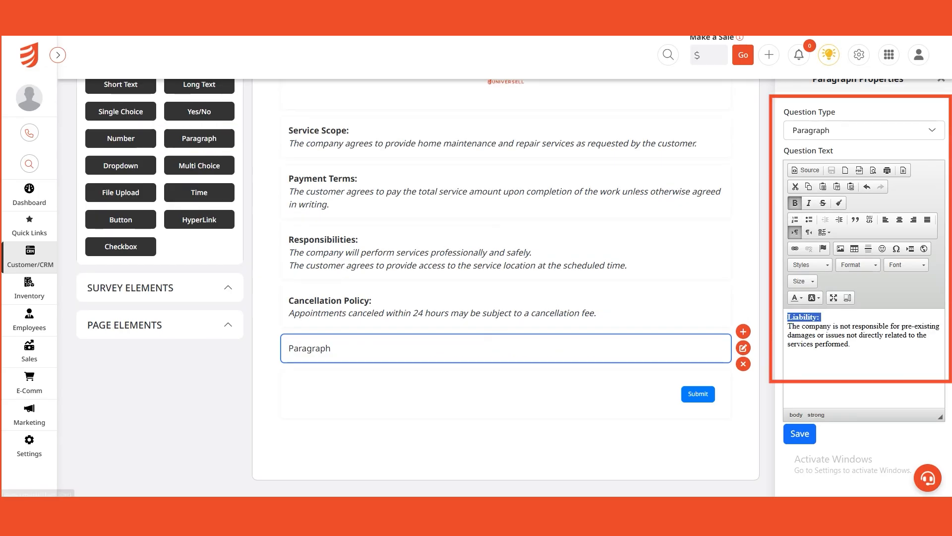
triple_click(816, 335)
left_click(809, 203)
left_click(799, 433)
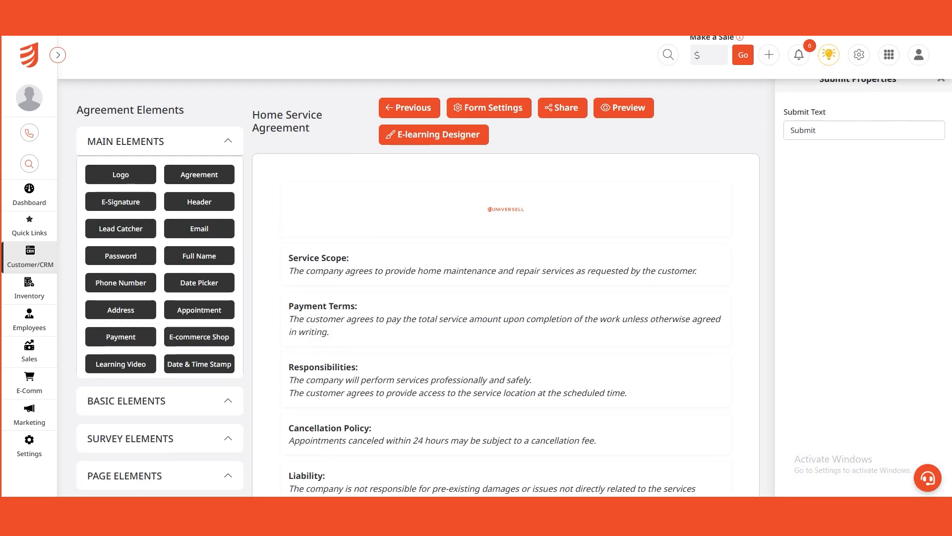
- Add a Full Name field below the agreement's divider line and make it required
left_click(200, 256)
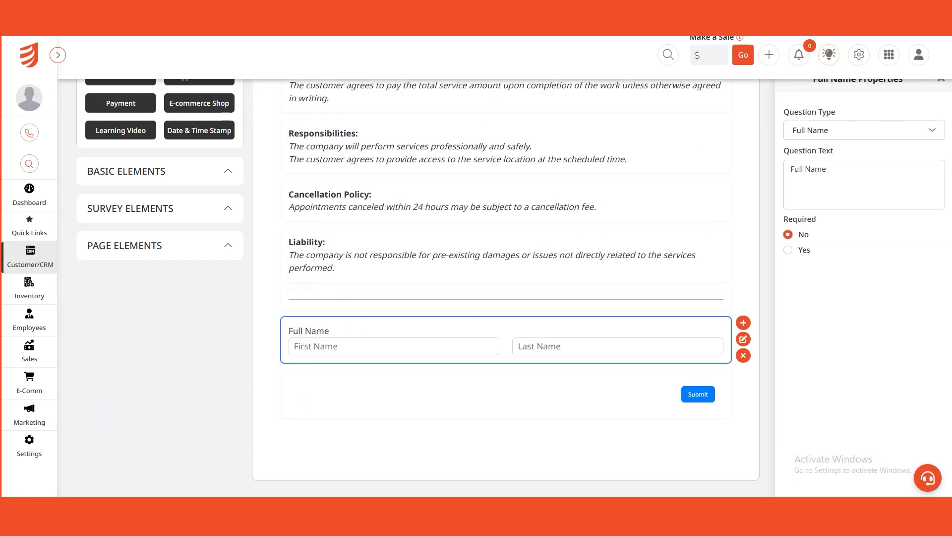
left_click(788, 250)
left_click(506, 394)
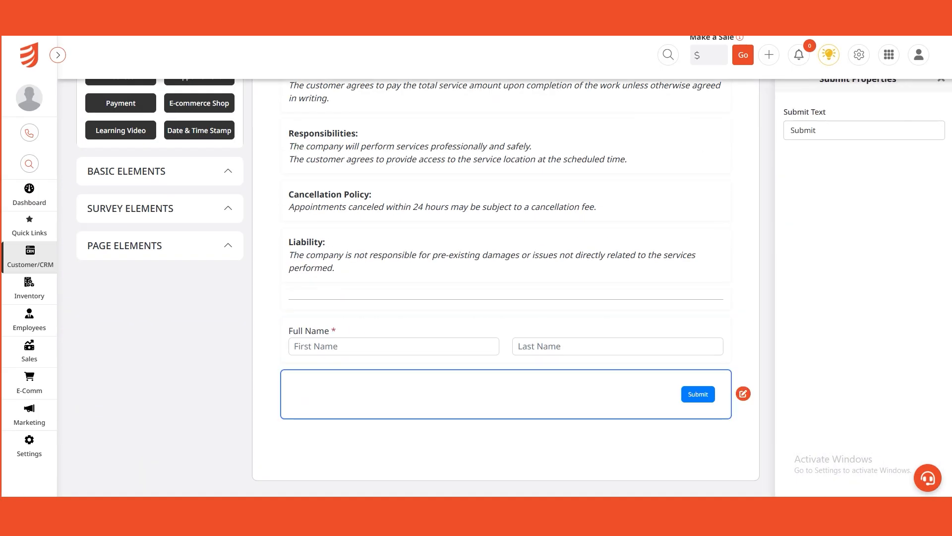
- Add required Email and E-Signature fields below the Full Name field of the agreement
scroll(416, 288, "up", 5)
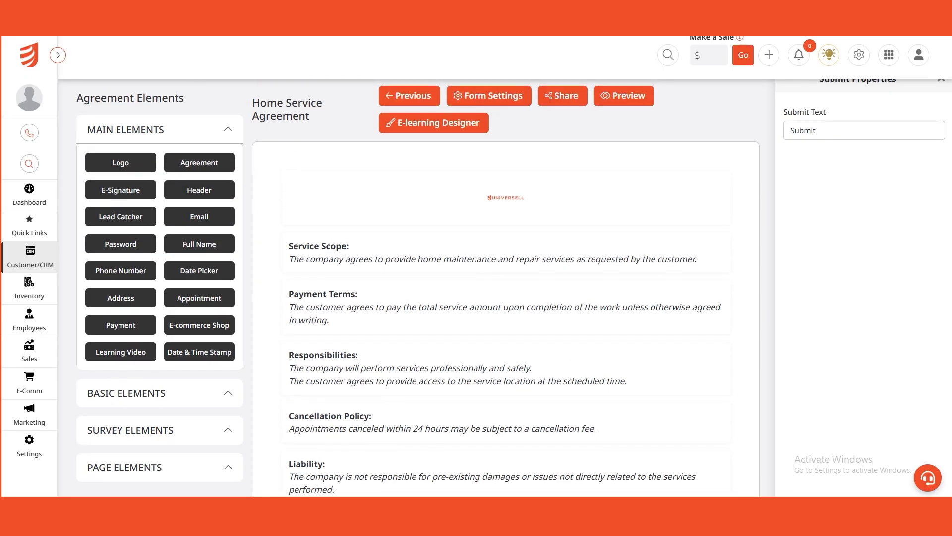
left_click(200, 216)
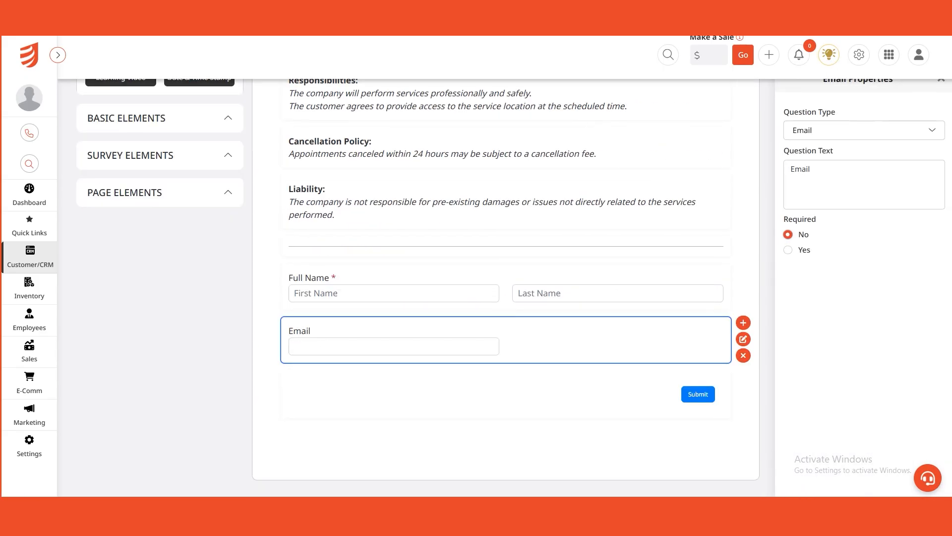
scroll(417, 288, "up", 6)
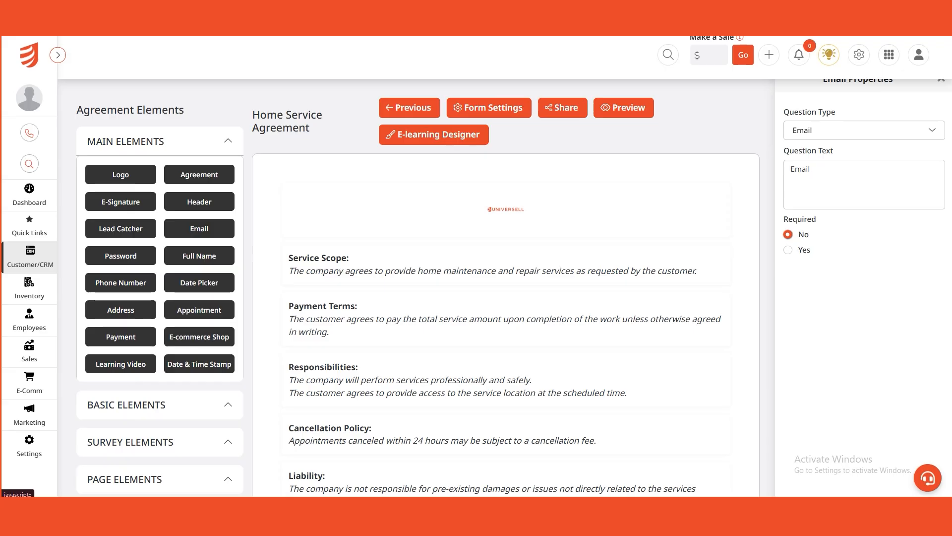
left_click(120, 202)
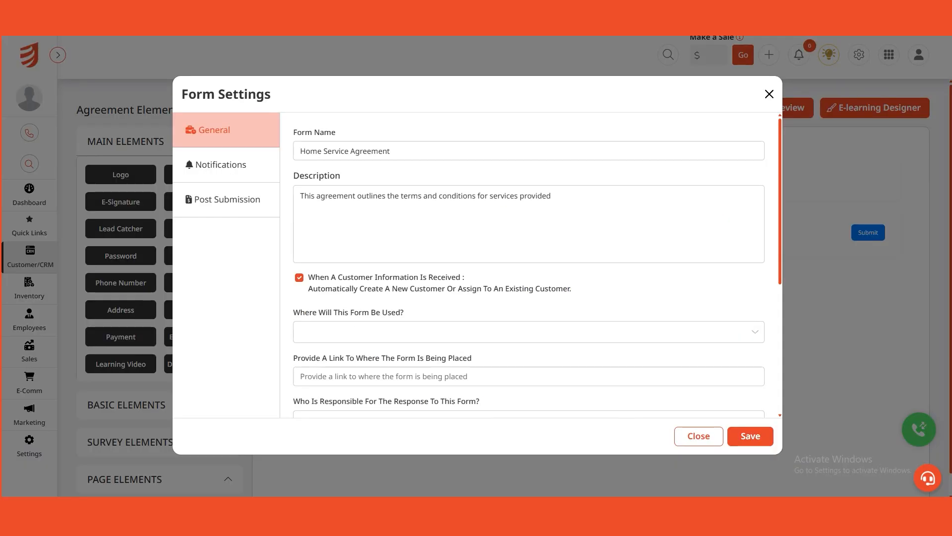
- Save the form settings with a copy sent to the person who fills out the form, and save the survey design properties
scroll(529, 265, "down", 5)
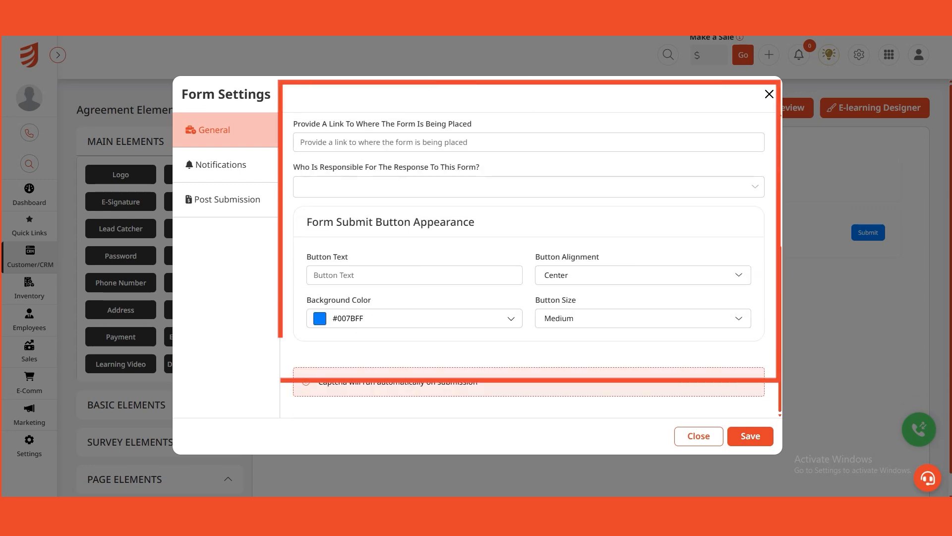
left_click(221, 165)
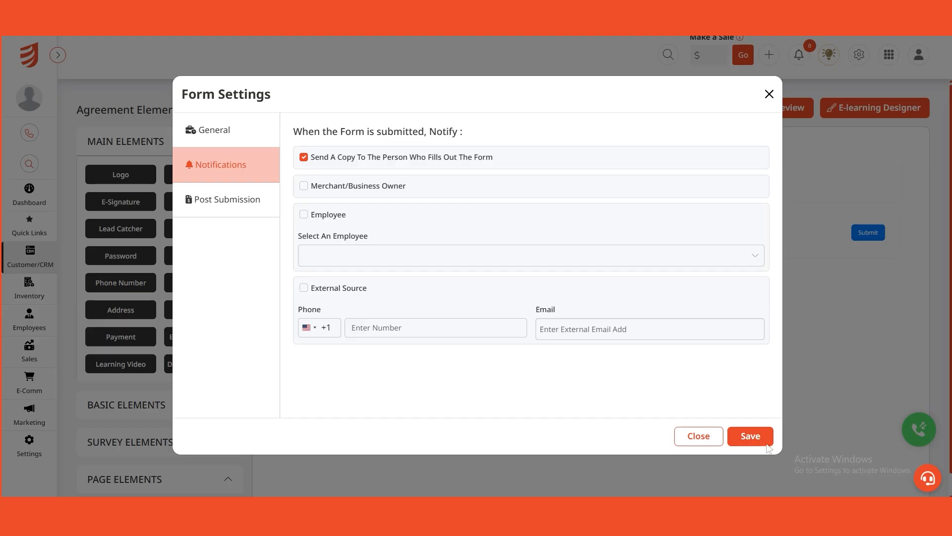
left_click(751, 439)
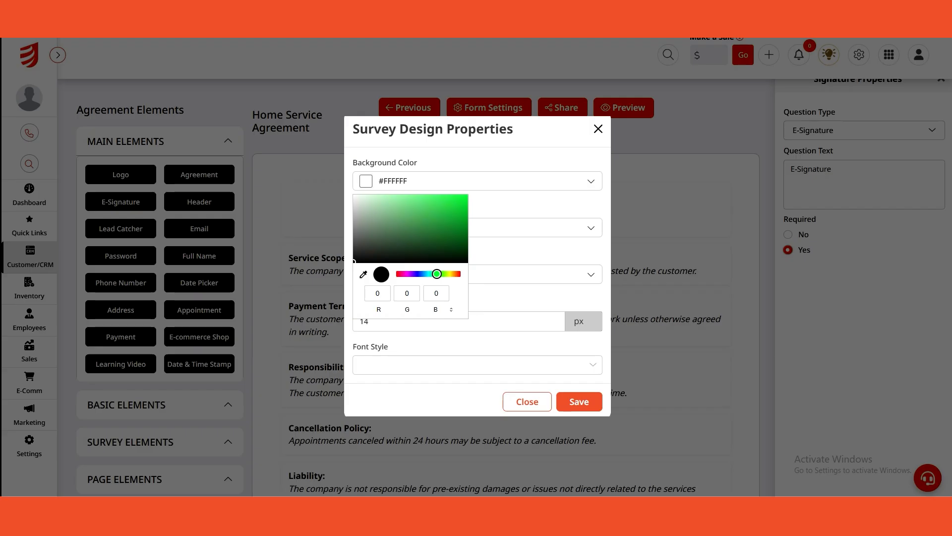
left_click(579, 401)
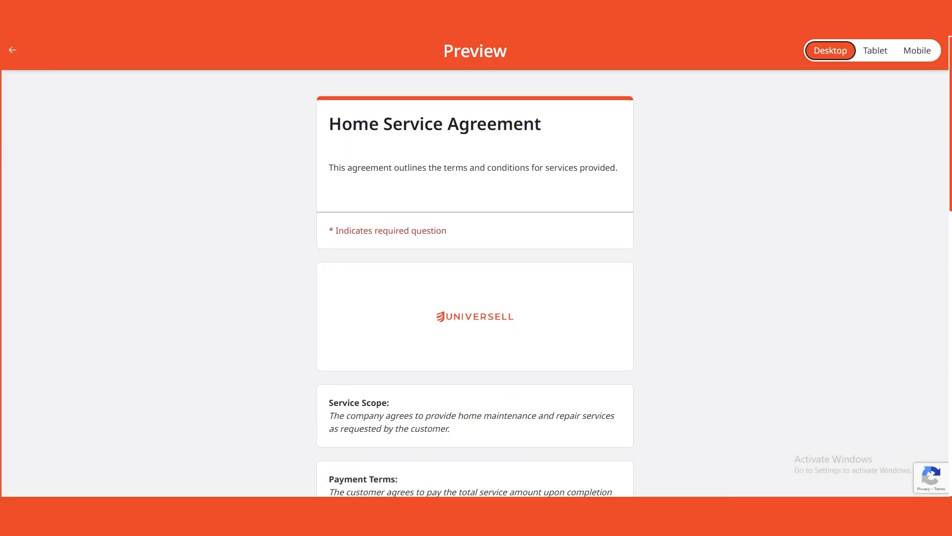
- Examine the Home Service Agreement preview from title to signer fields in the desktop, tablet and mobile layouts
scroll(475, 268, "down", 8)
scroll(476, 268, "down", 4)
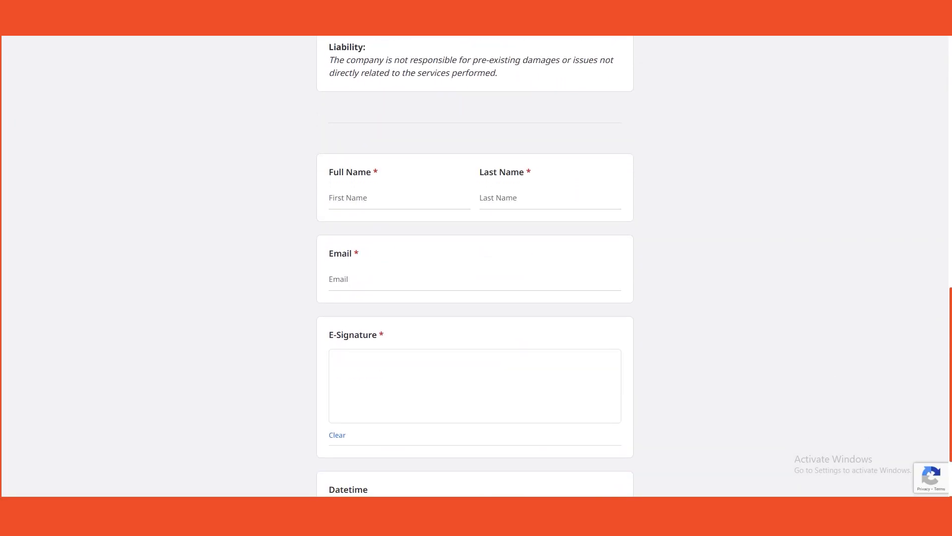
scroll(475, 268, "up", 12)
scroll(475, 268, "up", 2)
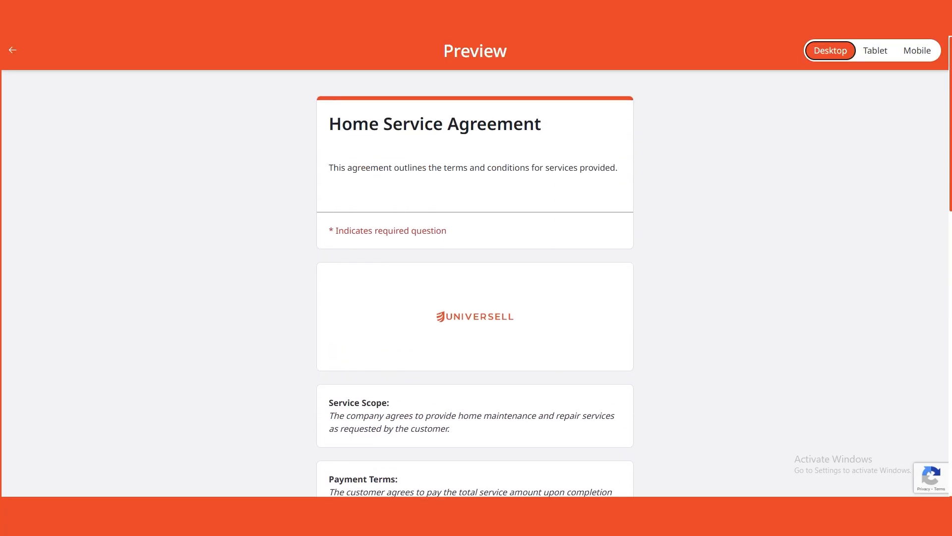
left_click(875, 51)
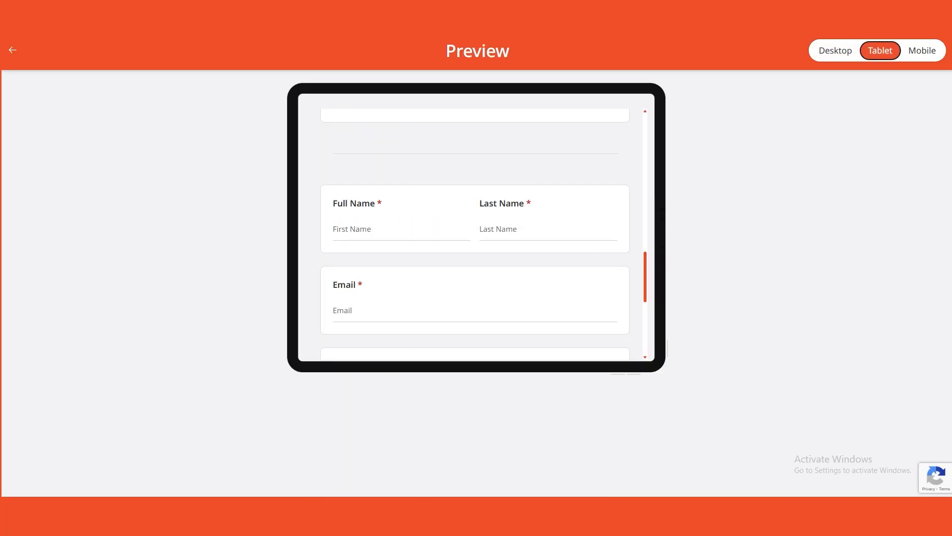
scroll(475, 228, "up", 13)
scroll(475, 228, "down", 20)
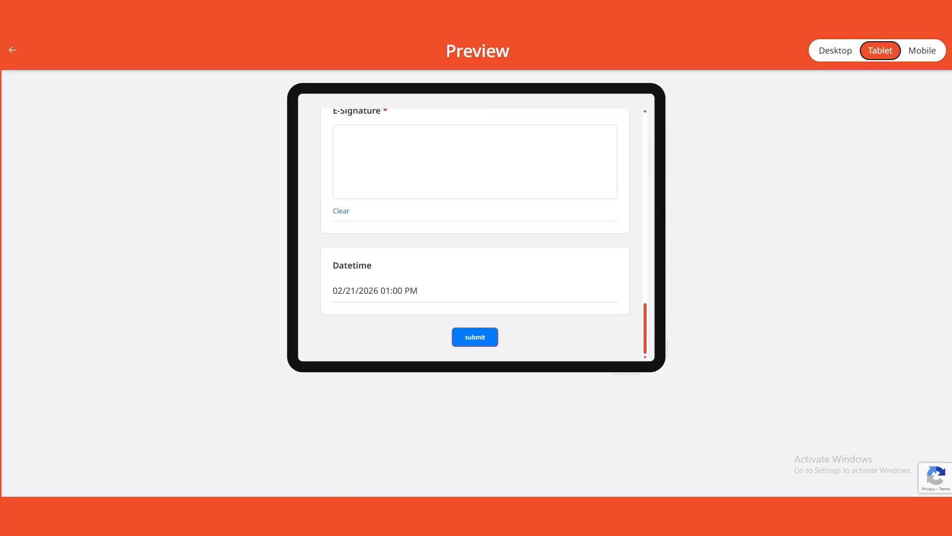
left_click(922, 50)
scroll(475, 278, "up", 19)
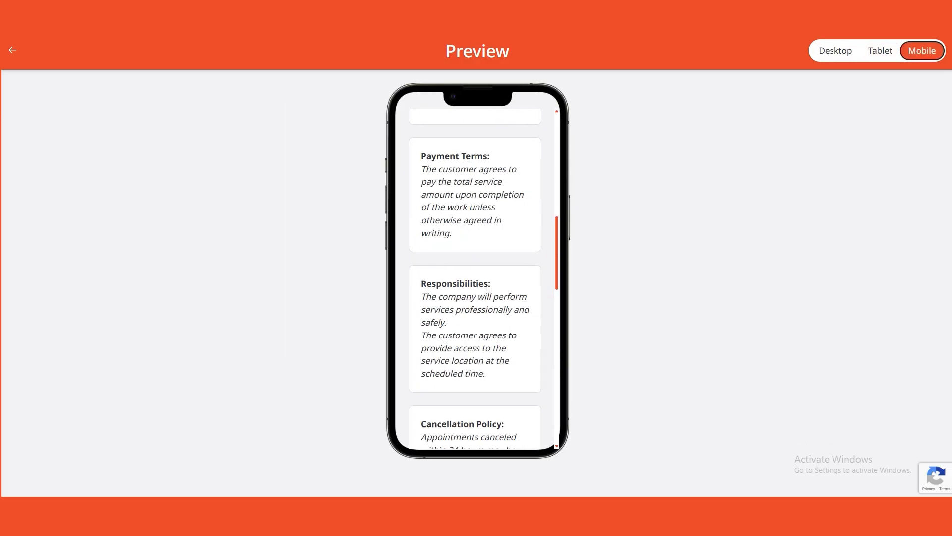
scroll(475, 278, "down", 20)
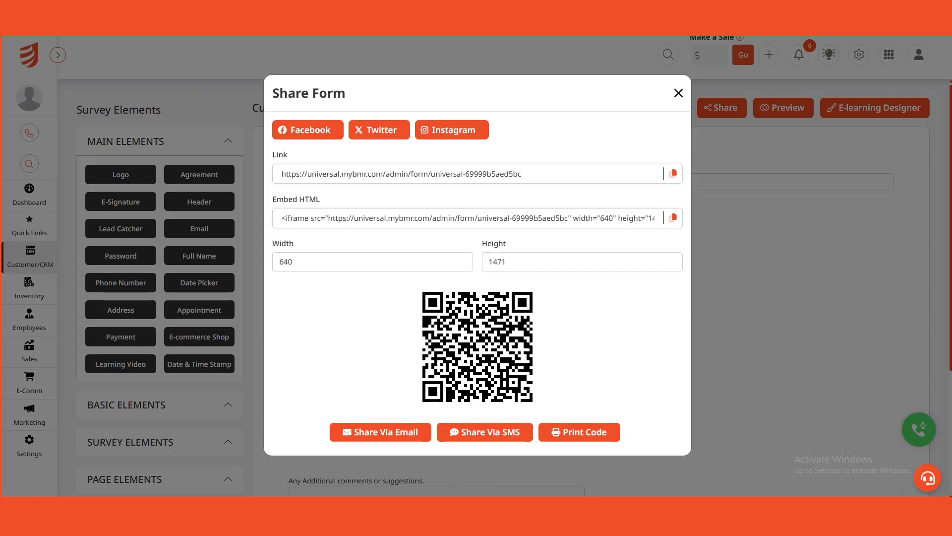